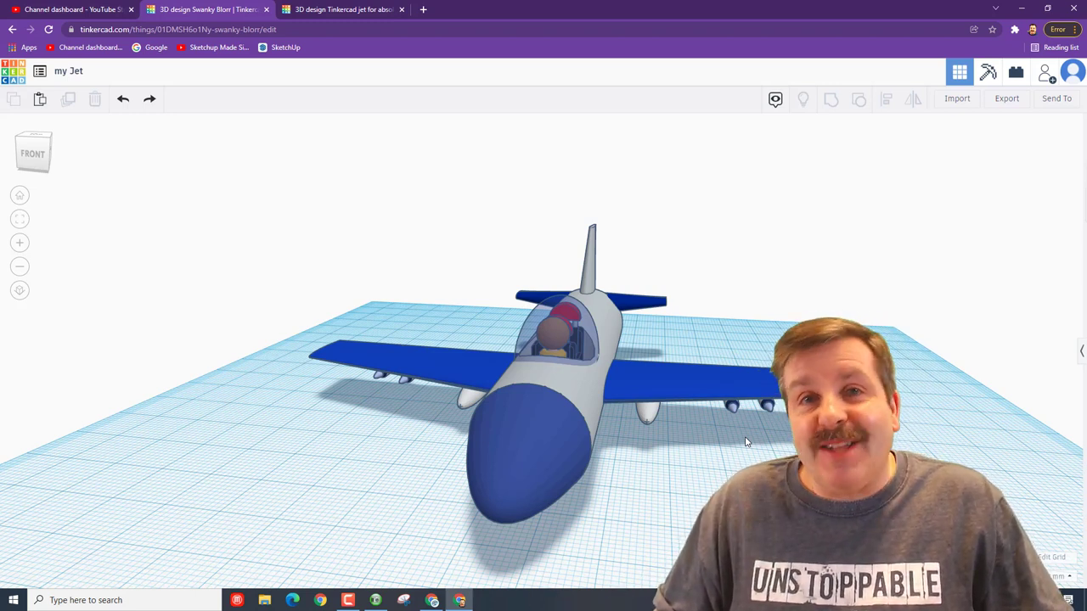
# Orbit the jet view so its nose points toward the lower left
pyautogui.moveTo(746, 442); pyautogui.dragTo(704, 443, button='right')
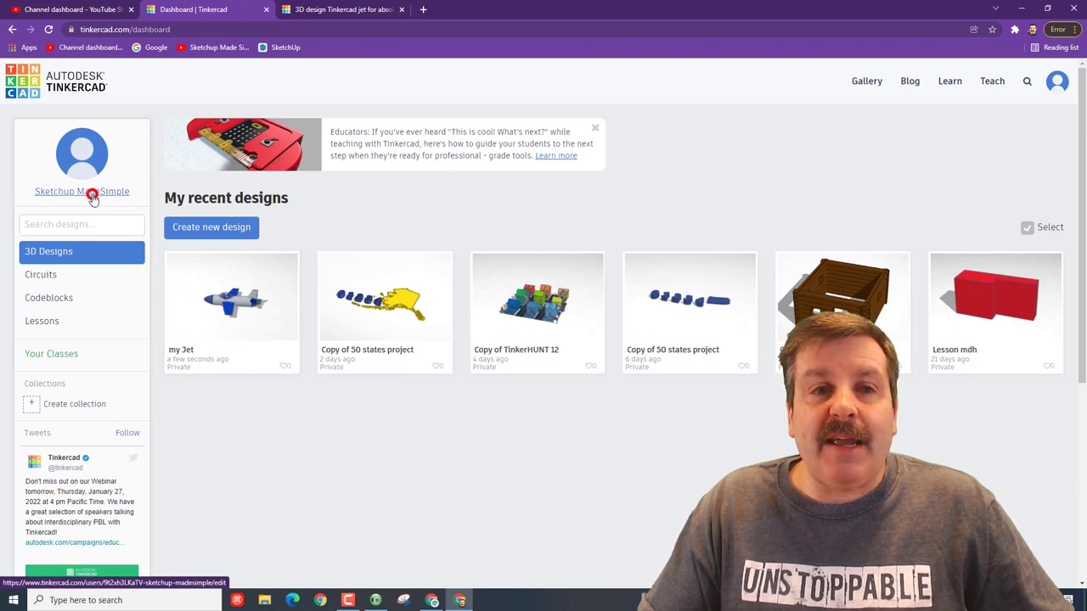
# In account settings, paste the three-line bio and choose a new profile picture
pyautogui.click(94, 192)
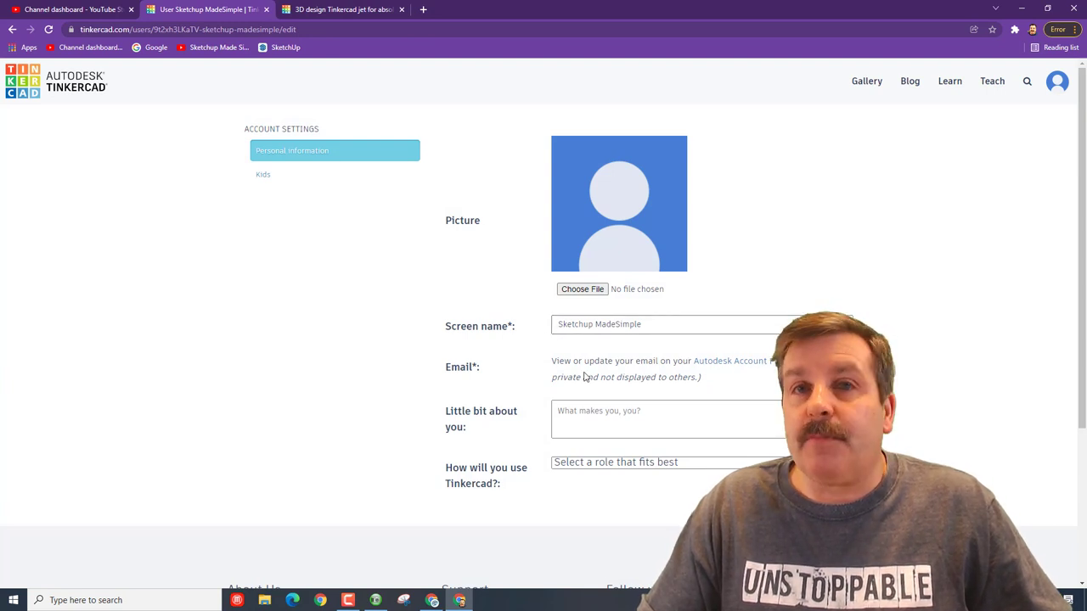
pyautogui.click(584, 410)
pyautogui.hotkey('ctrl', 'v')
pyautogui.click(592, 288)
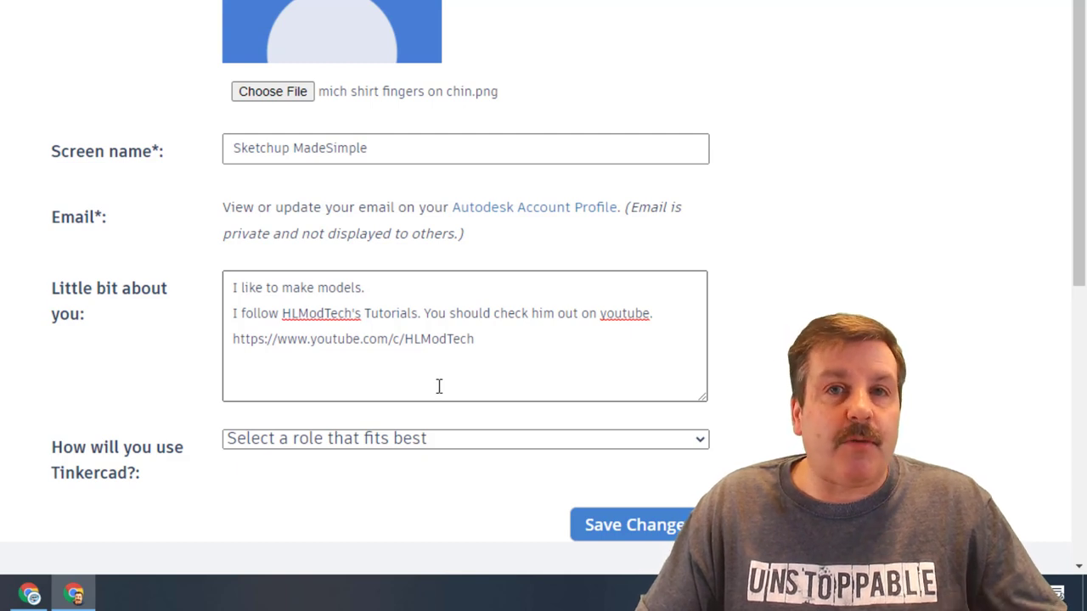
# Set the usage role to 'On your own'
pyautogui.click(438, 440)
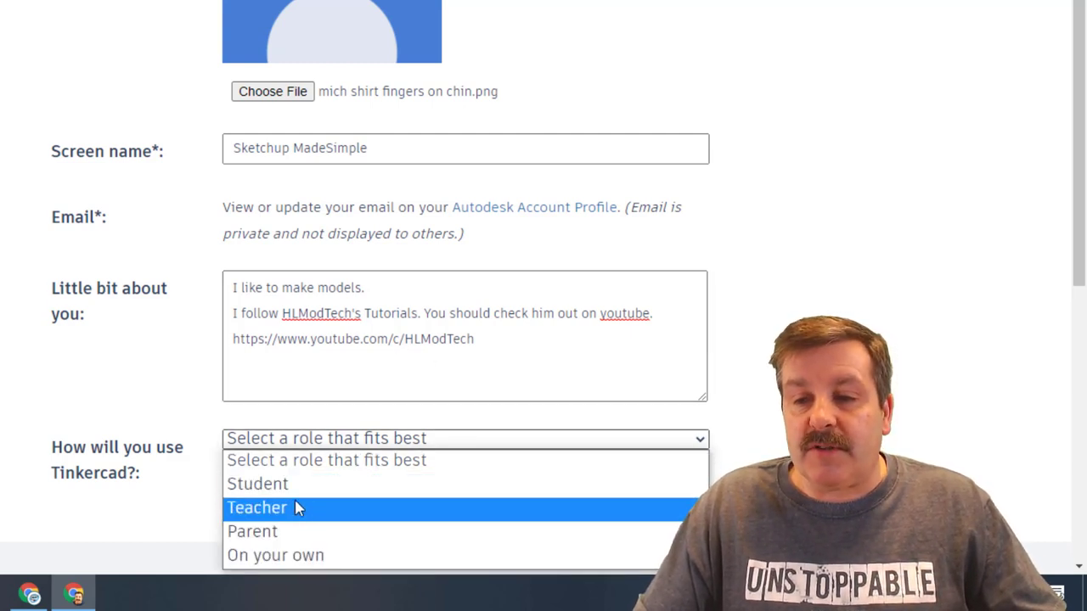
pyautogui.click(302, 553)
pyautogui.scroll(-2, 662, 361)
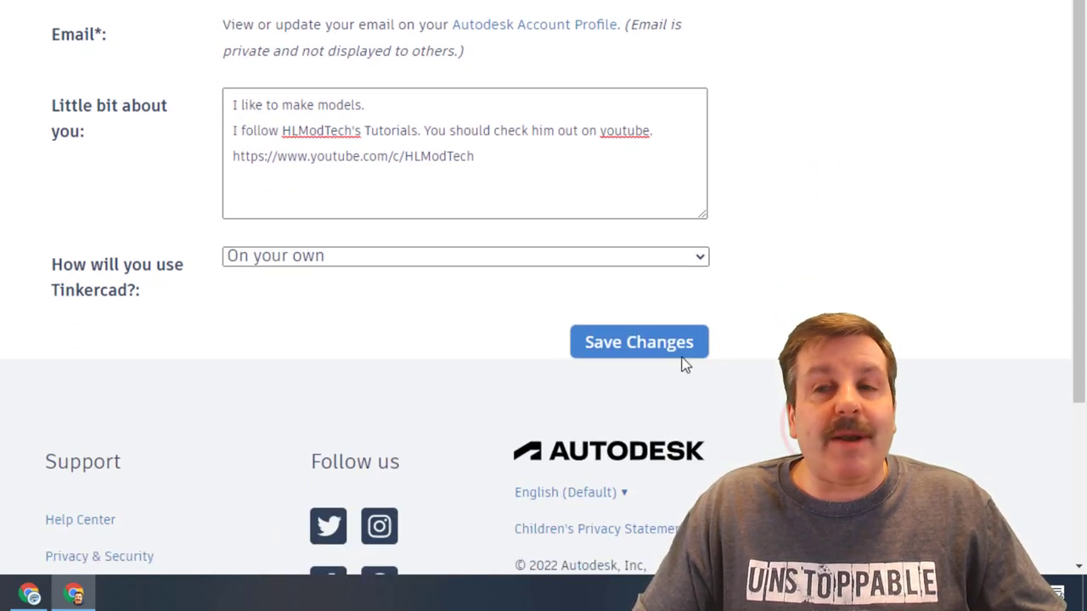
# Save the profile changes and return to the designs dashboard
pyautogui.click(650, 350)
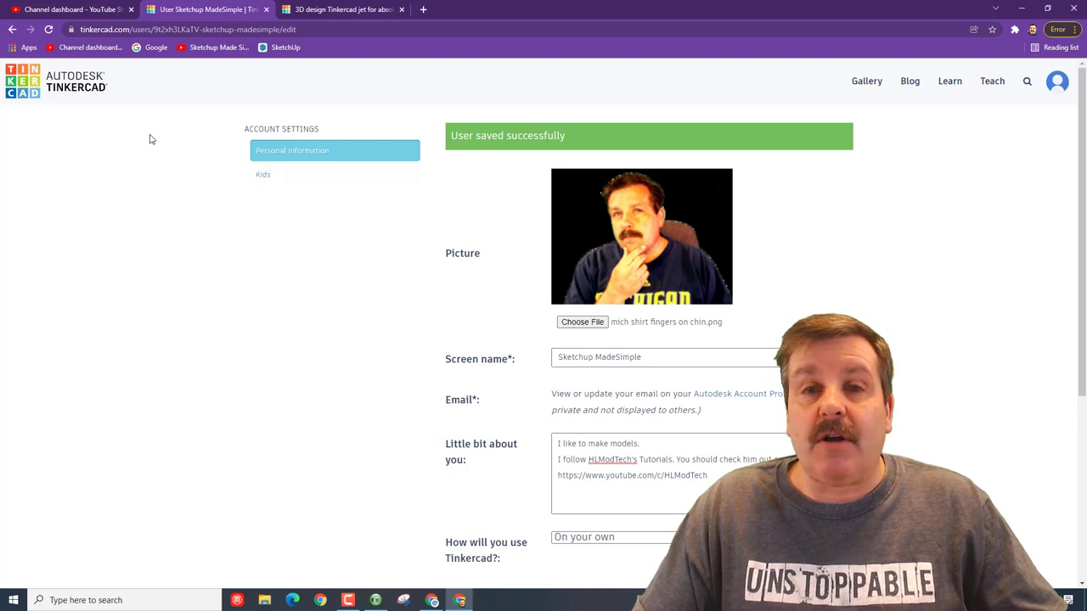
pyautogui.click(31, 82)
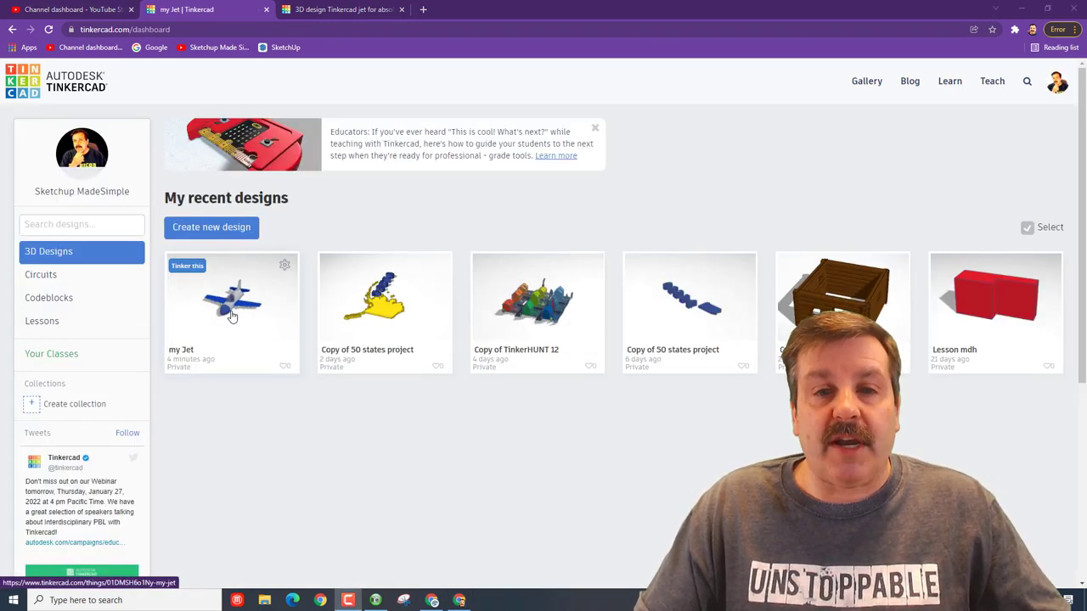
# Open my Jet in the 3D editor and set the workplane grid to 0.10 × 0.10 mm
pyautogui.click(229, 311)
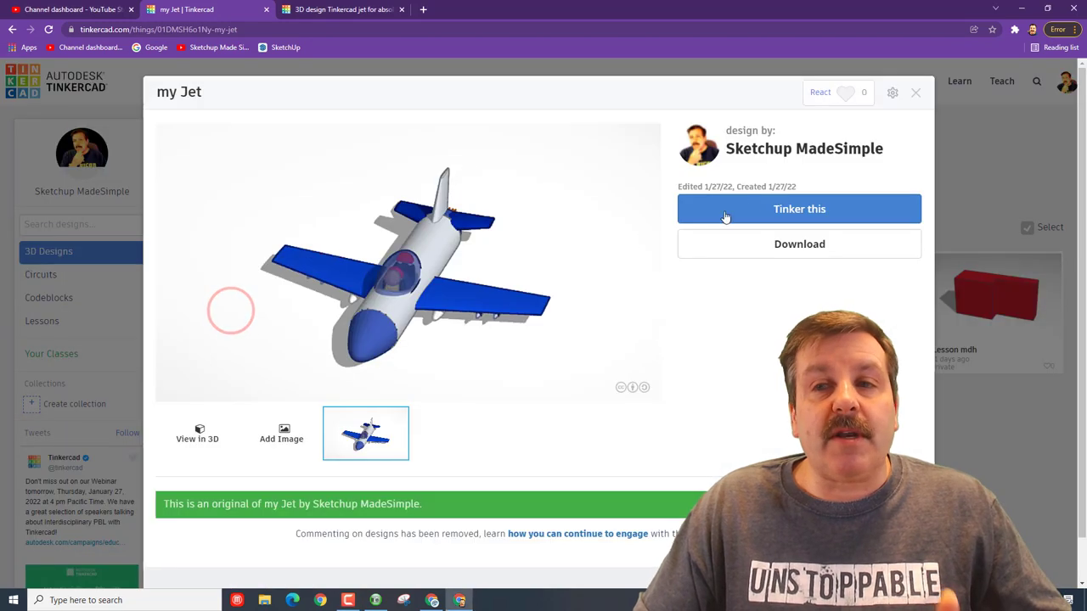
pyautogui.click(807, 209)
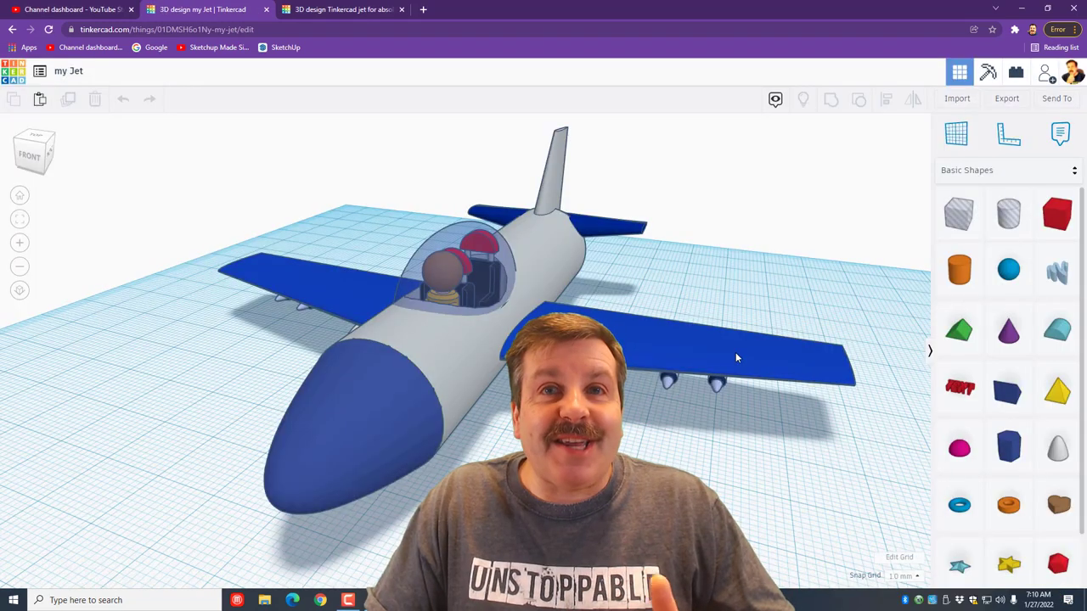
pyautogui.click(902, 558)
pyautogui.click(481, 360)
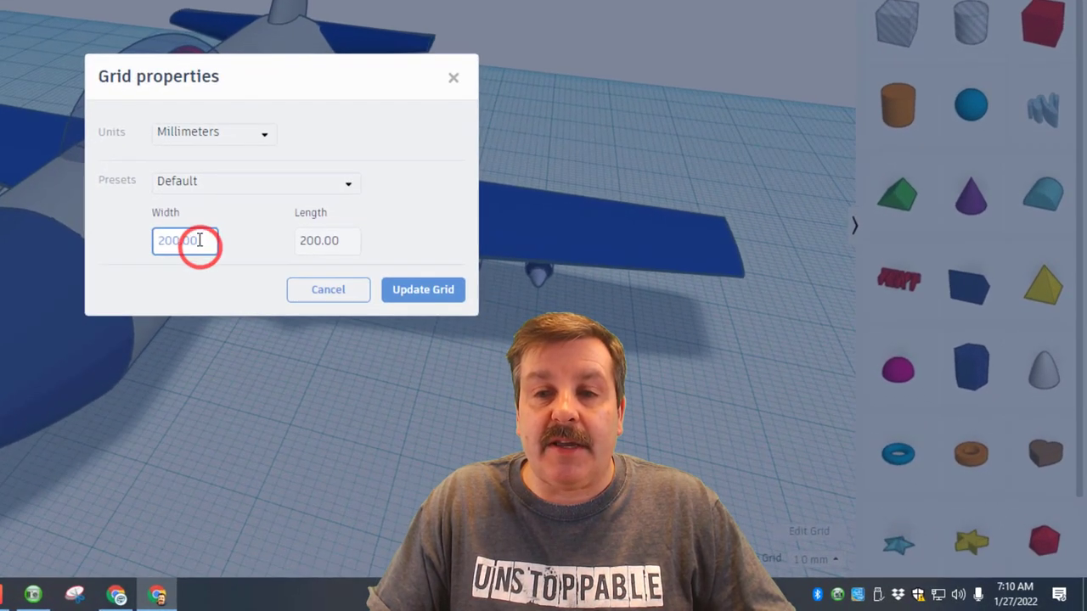
pyautogui.doubleClick(197, 240)
pyautogui.write('0')
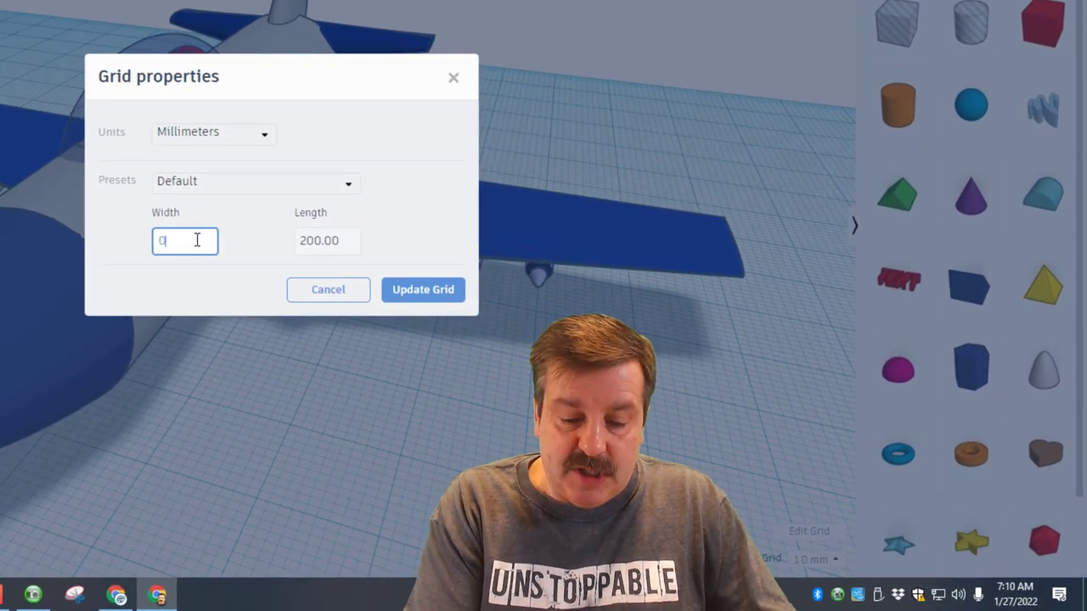
pyautogui.write('.1')
pyautogui.click(353, 242)
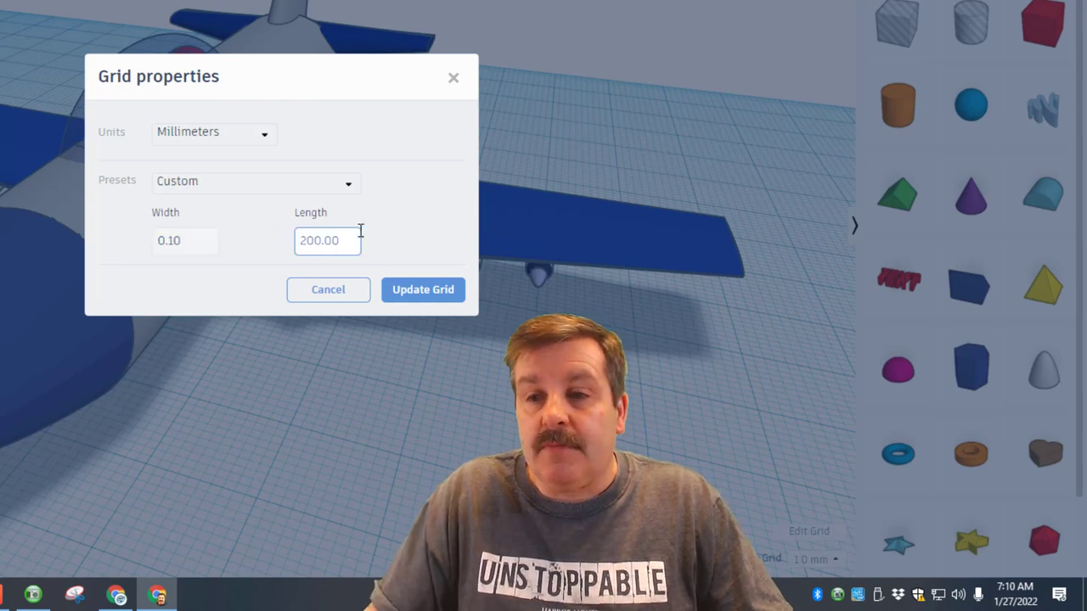
pyautogui.doubleClick(328, 242)
pyautogui.write('0')
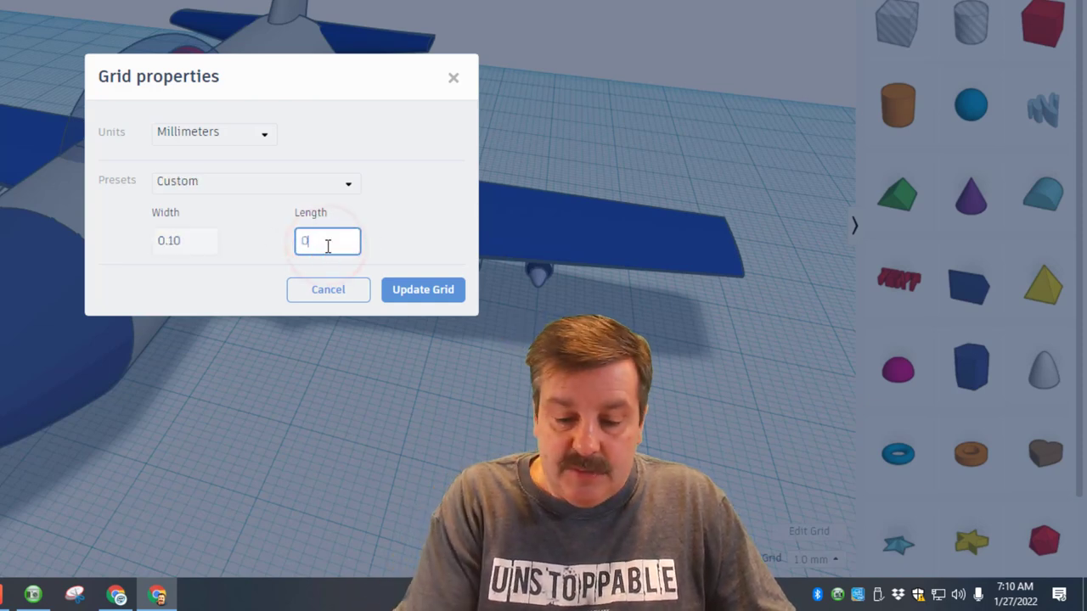
pyautogui.click(345, 270)
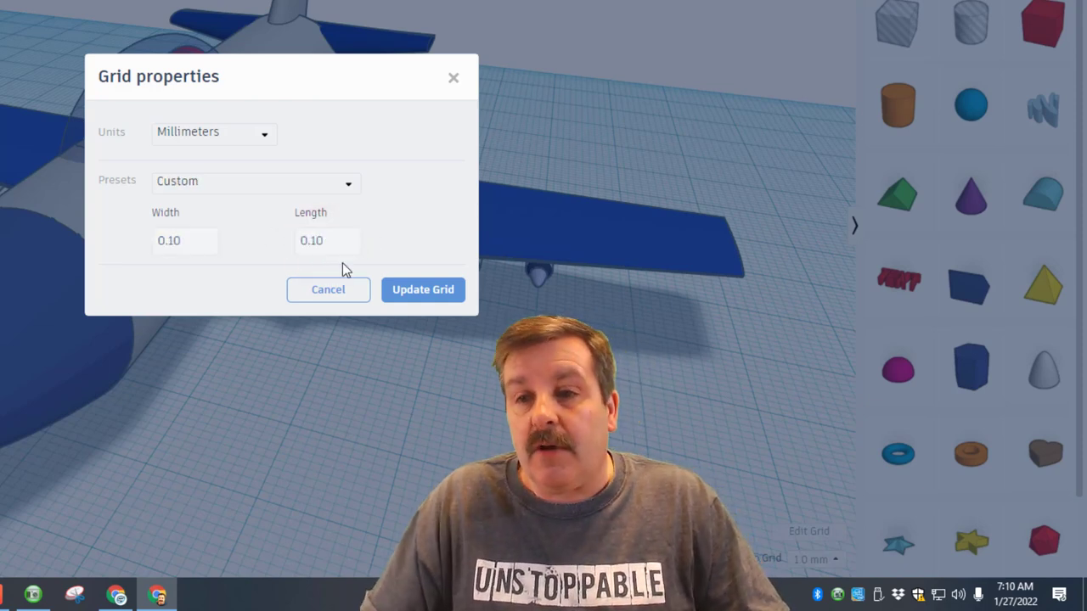
pyautogui.click(422, 290)
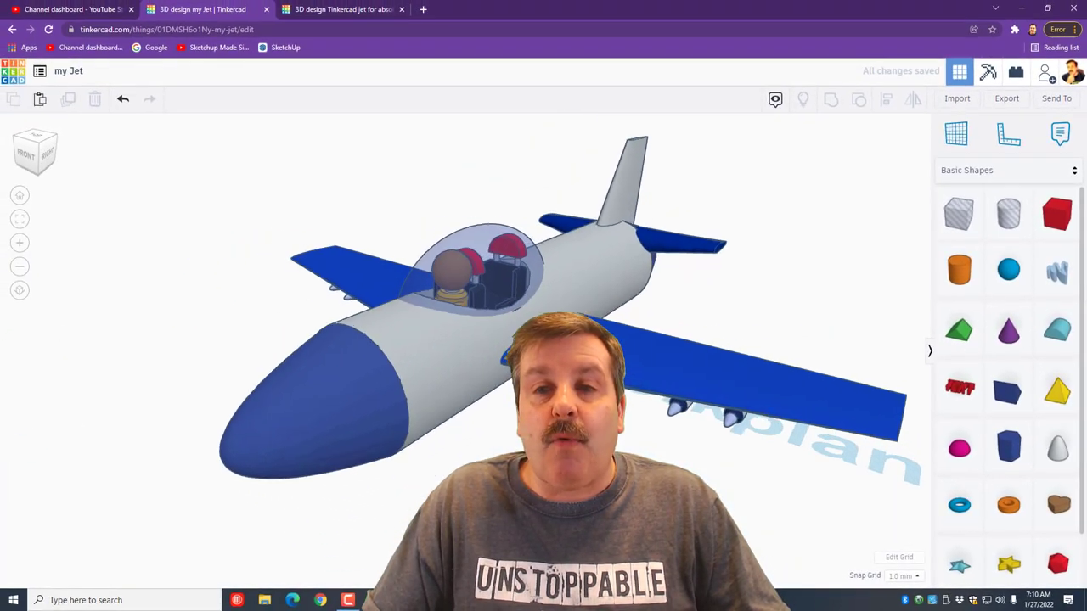
# Box-select all jet parts, nudge them left in large Shift+Left steps, then deselect
pyautogui.moveTo(577, 399); pyautogui.dragTo(513, 416, button='right')
pyautogui.moveTo(255, 145); pyautogui.dragTo(715, 455)
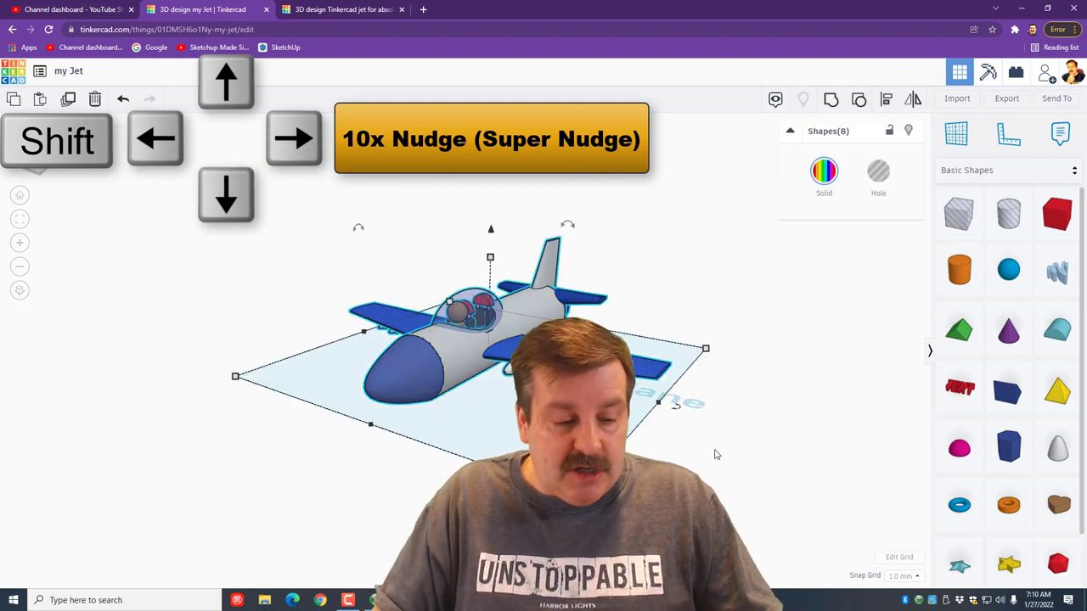
pyautogui.hotkey('shift', 'Left')
pyautogui.hotkey('shift', 'Left')
pyautogui.hotkey('shift', 'Left')
pyautogui.hotkey('shift', 'Left')
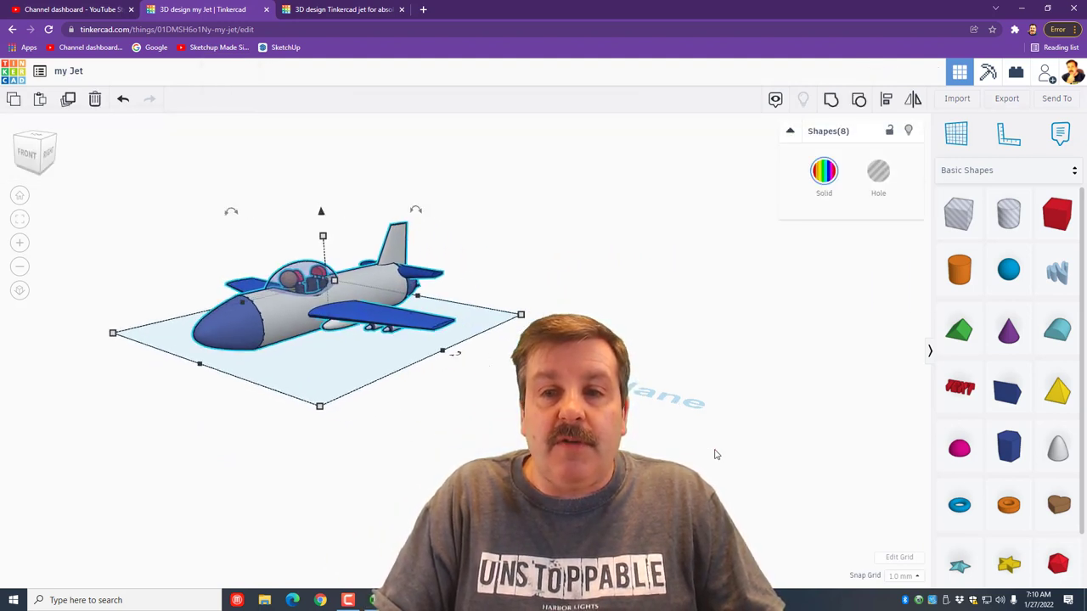
pyautogui.hotkey('shift', 'Left')
pyautogui.hotkey('shift', 'Left')
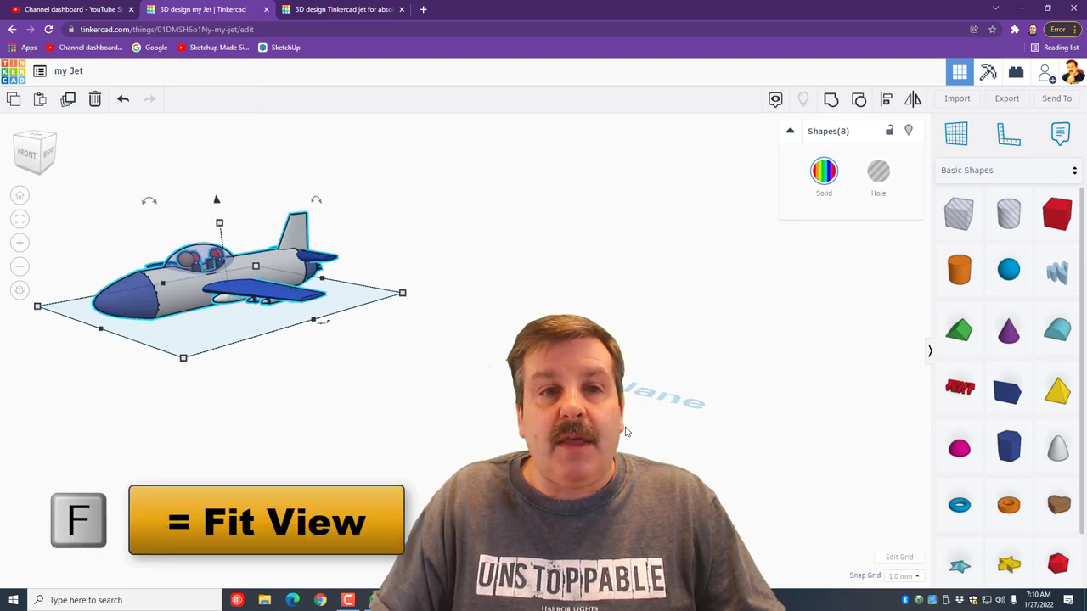
pyautogui.press('f')
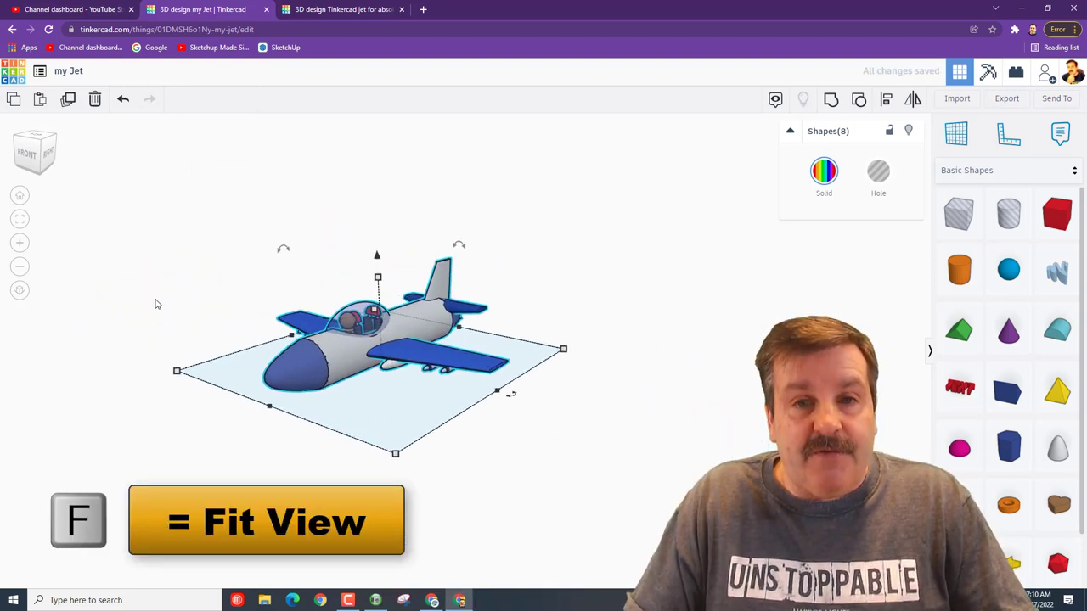
pyautogui.moveTo(280, 363); pyautogui.dragTo(605, 501, button='right')
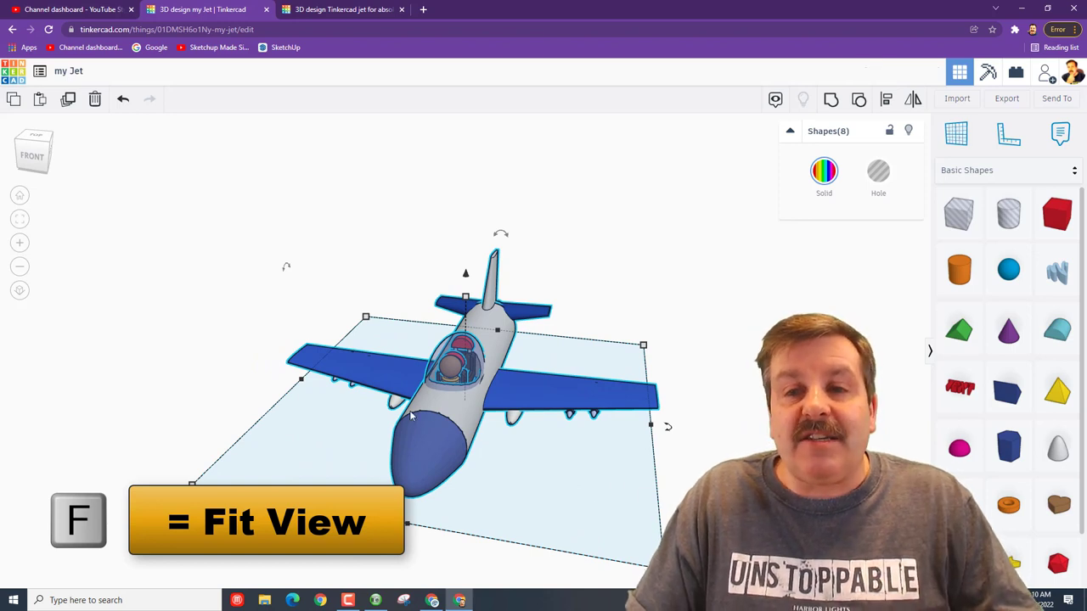
pyautogui.click(714, 318)
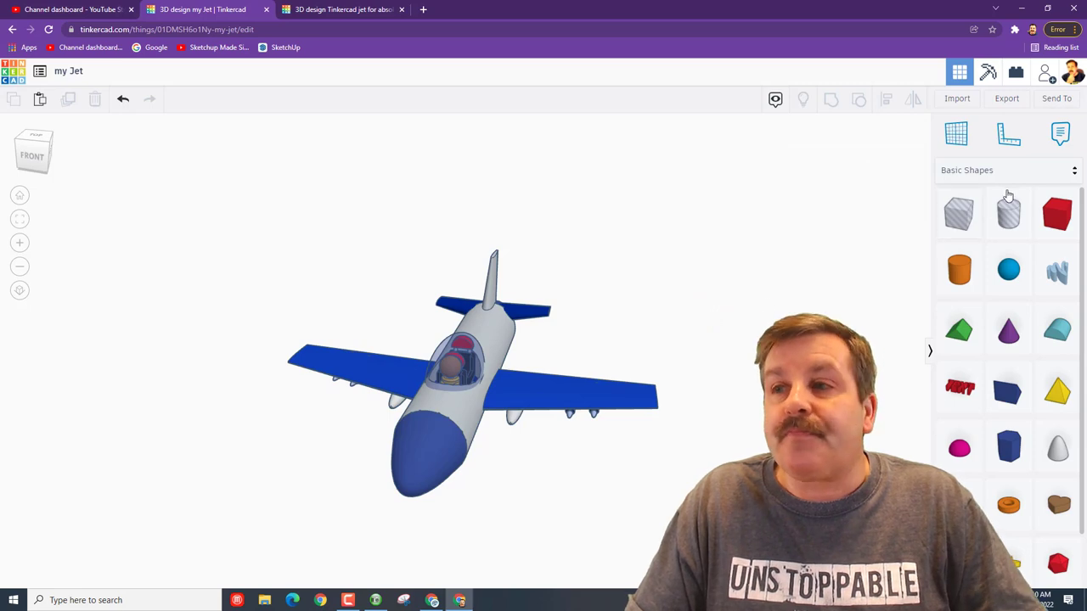
# Download a picture of the design as my Jet.png, then orbit to a front three-quarter view
pyautogui.click(1046, 99)
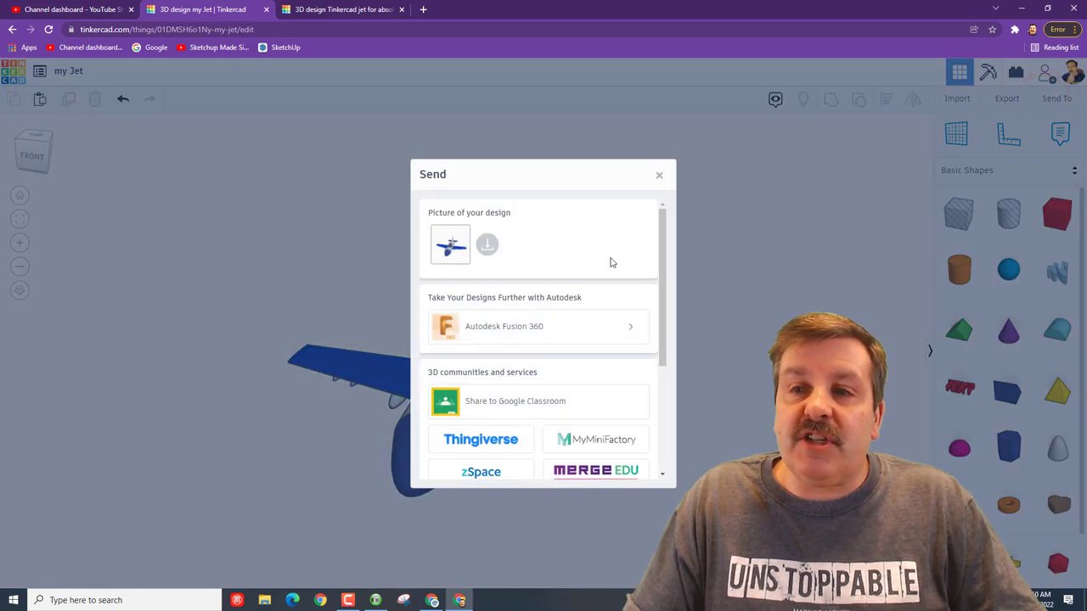
pyautogui.click(485, 248)
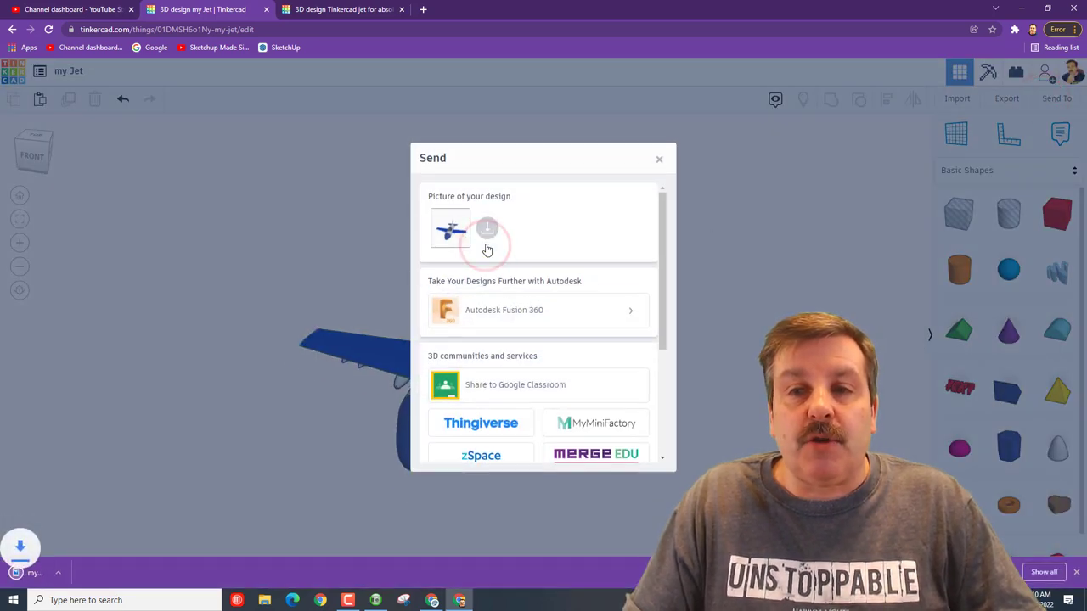
pyautogui.click(657, 162)
pyautogui.moveTo(560, 546); pyautogui.dragTo(479, 453, button='right')
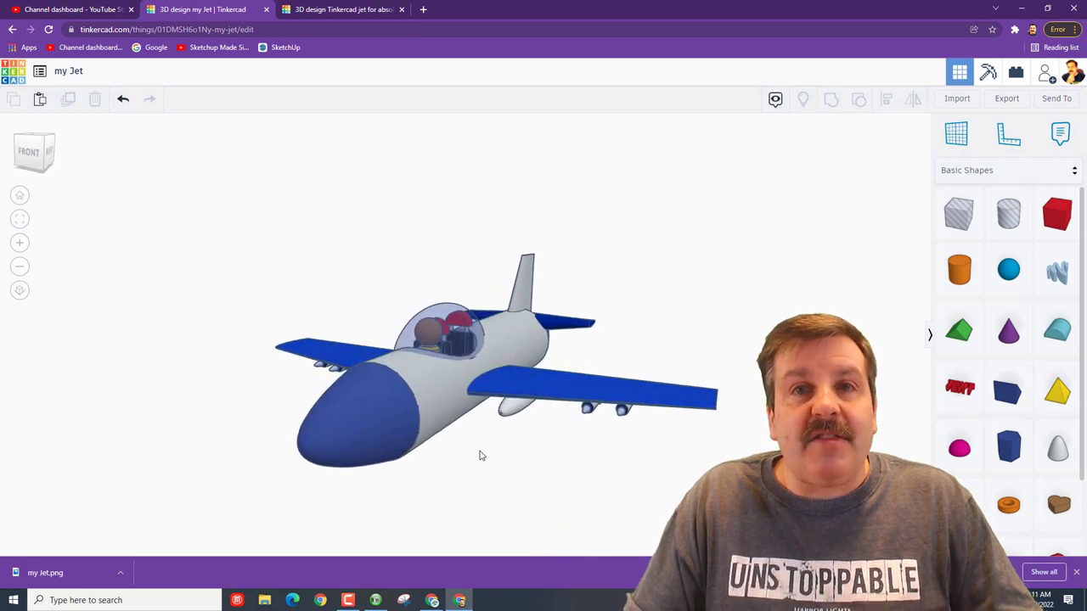
# Find Snipping Tool by searching 'sn', pin it to the taskbar, and launch it
pyautogui.click(66, 601)
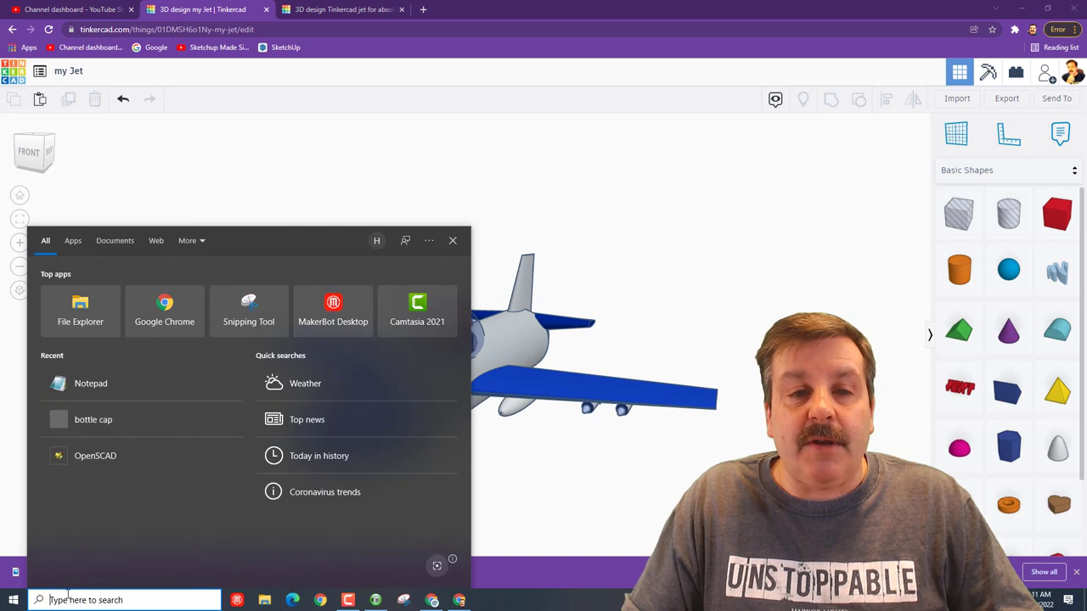
pyautogui.write('sn')
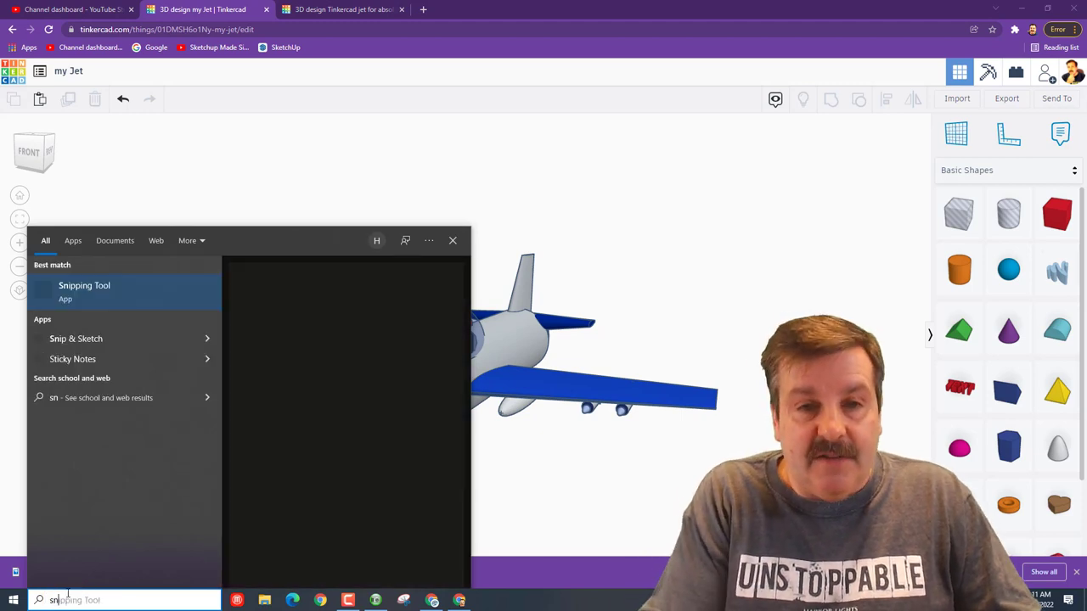
pyautogui.click(289, 433)
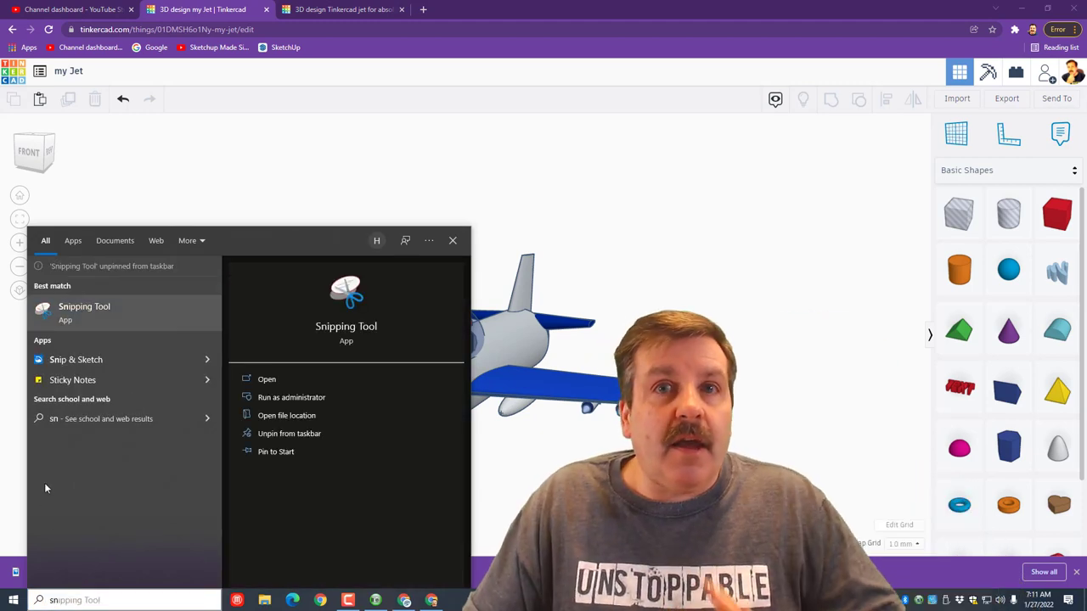
pyautogui.rightClick(89, 314)
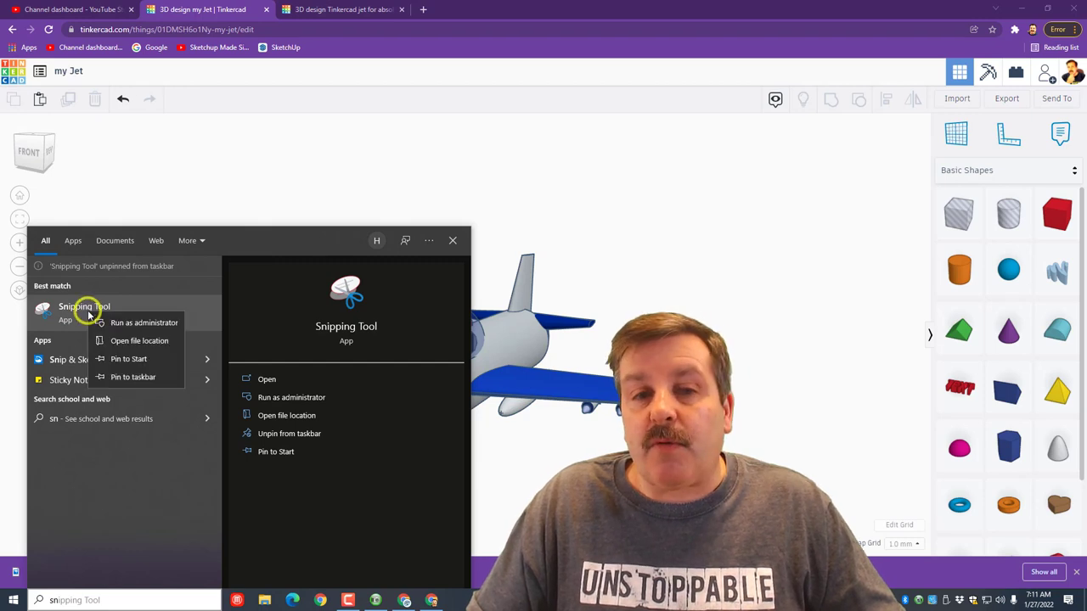
pyautogui.click(132, 381)
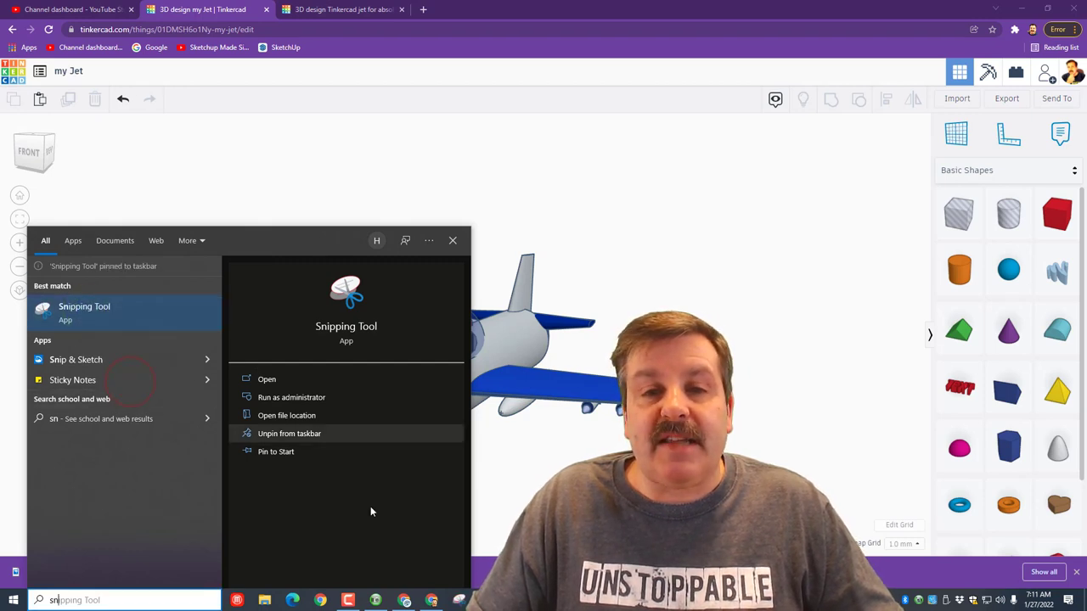
pyautogui.click(458, 600)
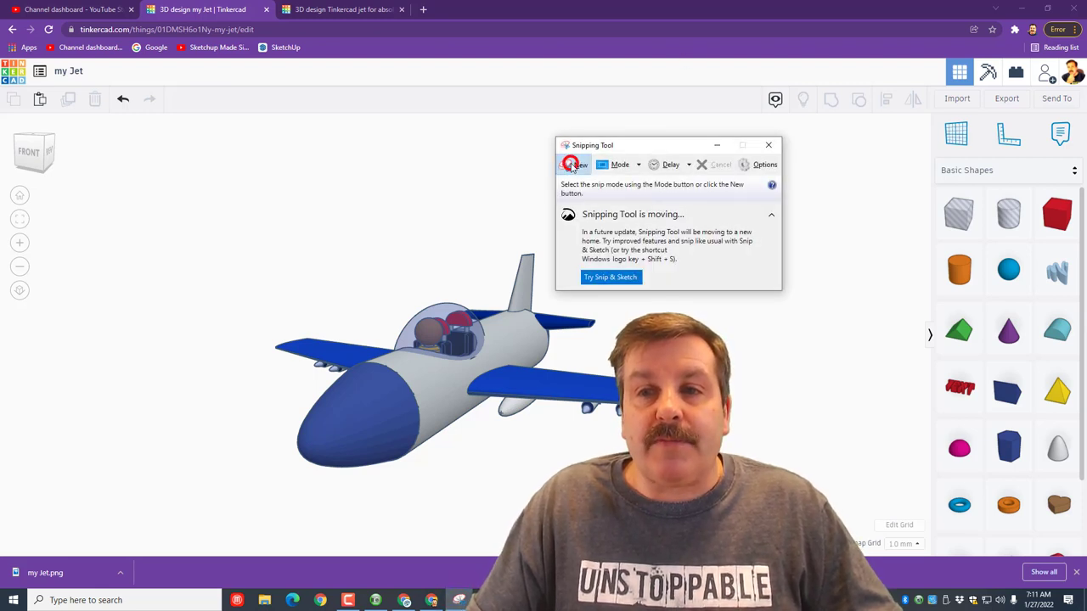
# Snip the area around the jet and save it into the Downloads folder
pyautogui.click(573, 166)
pyautogui.moveTo(188, 223); pyautogui.dragTo(754, 490)
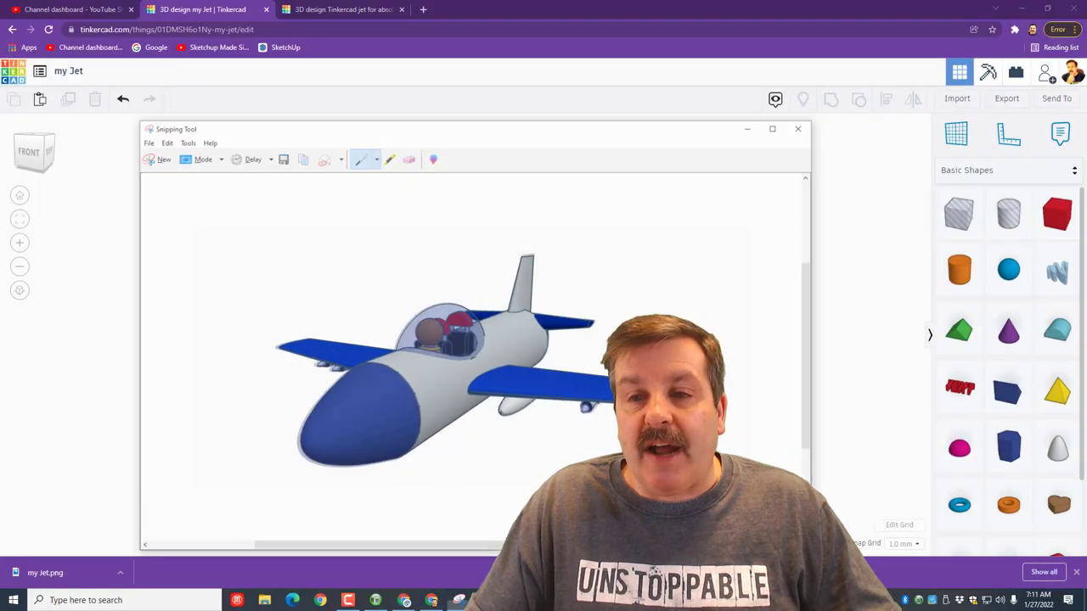
pyautogui.click(281, 158)
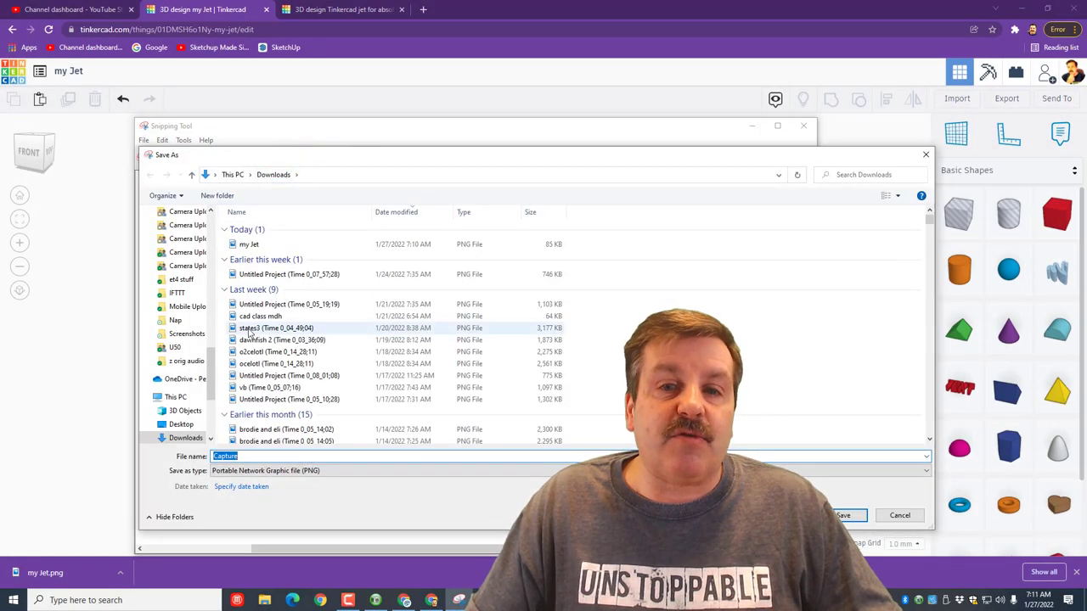
pyautogui.click(250, 244)
pyautogui.click(242, 456)
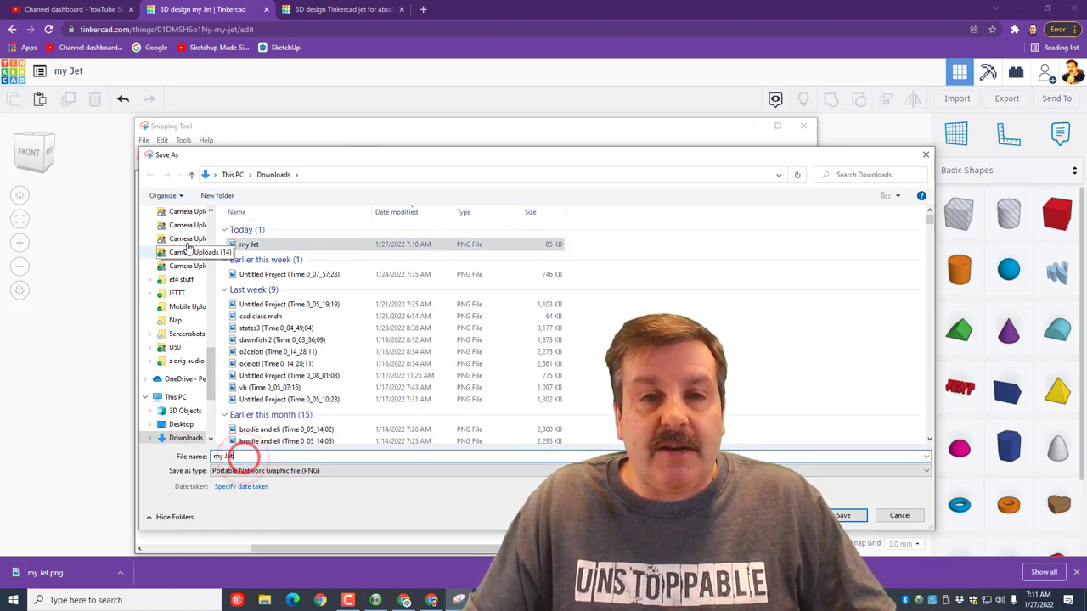
pyautogui.scroll(10, 204, 357)
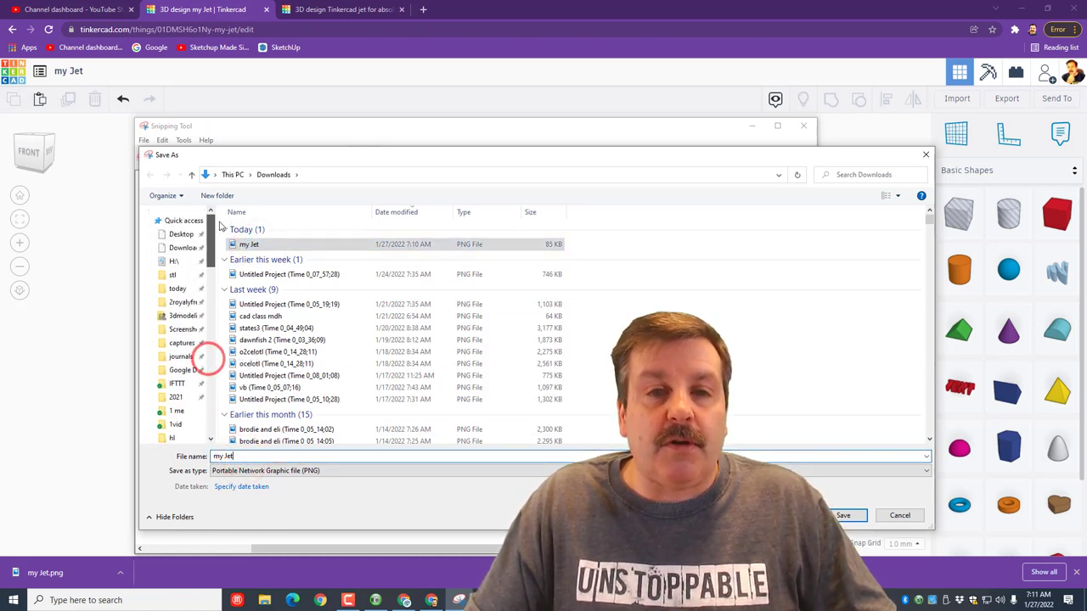
pyautogui.click(191, 247)
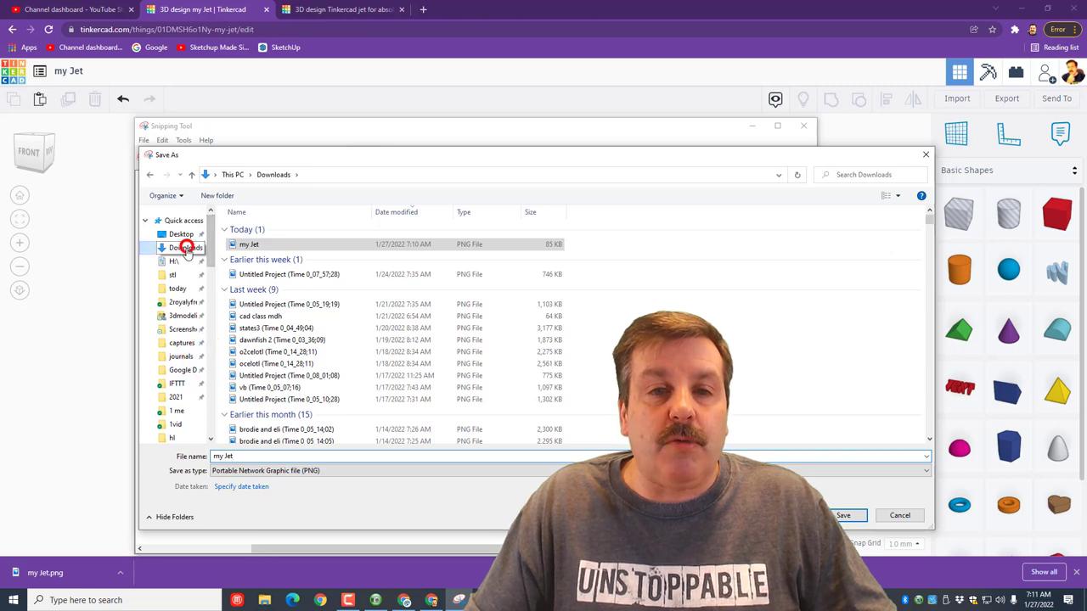
# Name the capture my Jet1, save it, close Snipping Tool, and orbit to the rear
pyautogui.click(241, 456)
pyautogui.write('1')
pyautogui.click(845, 515)
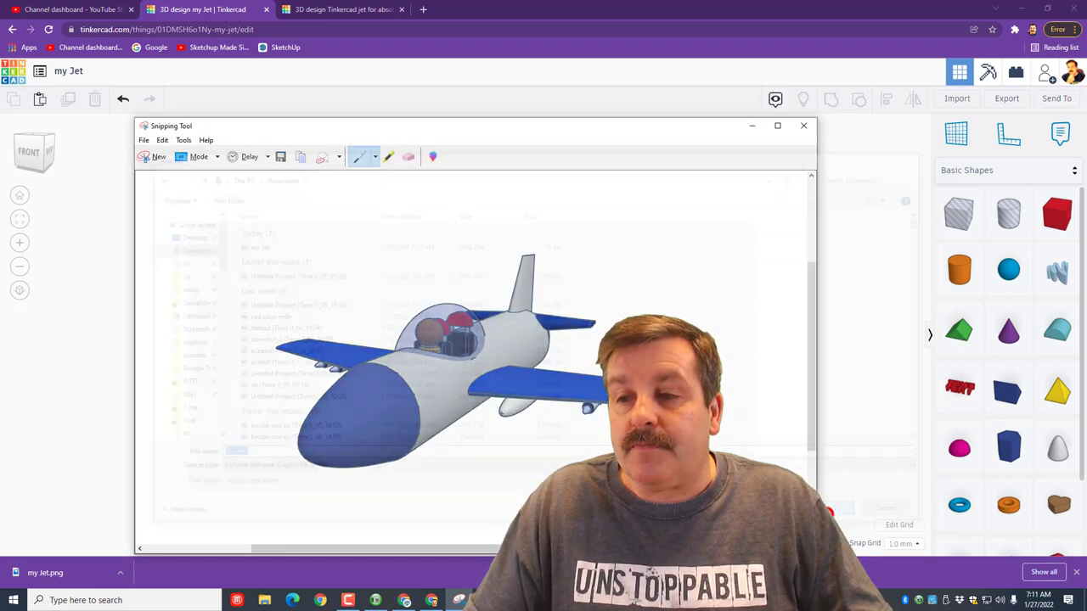
pyautogui.click(796, 130)
pyautogui.moveTo(441, 349)
pyautogui.mouseDown(button='right')
pyautogui.moveTo(72, 334)
pyautogui.moveTo(308, 386)
pyautogui.moveTo(428, 353)
pyautogui.mouseUp(button='right')
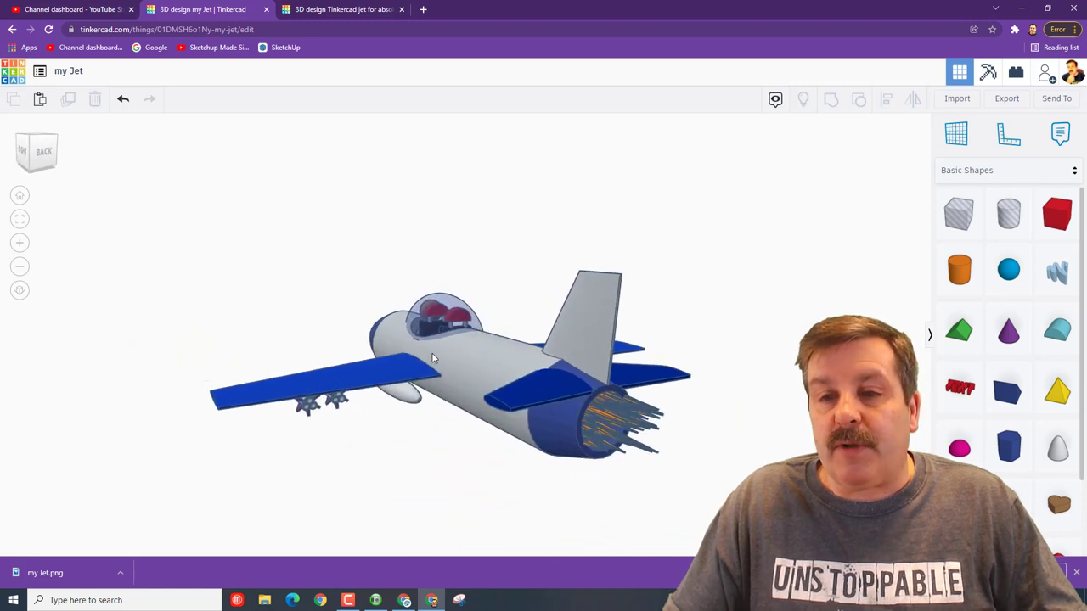
# Snip the jet's rear view and save it to Downloads as my Jet2
pyautogui.click(458, 600)
pyautogui.click(579, 164)
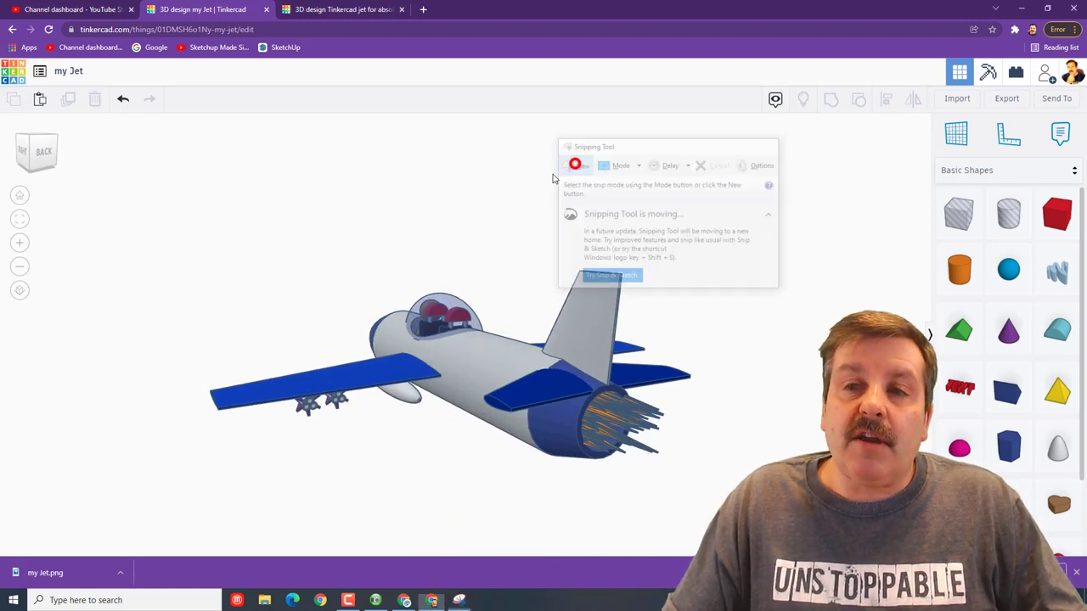
pyautogui.moveTo(150, 178); pyautogui.dragTo(736, 498)
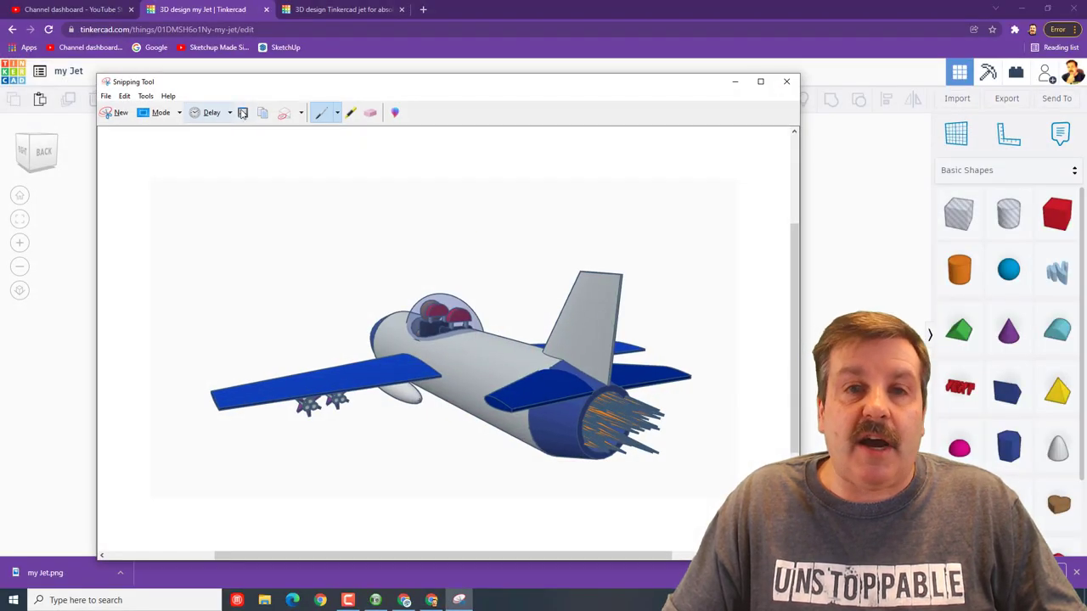
pyautogui.click(242, 112)
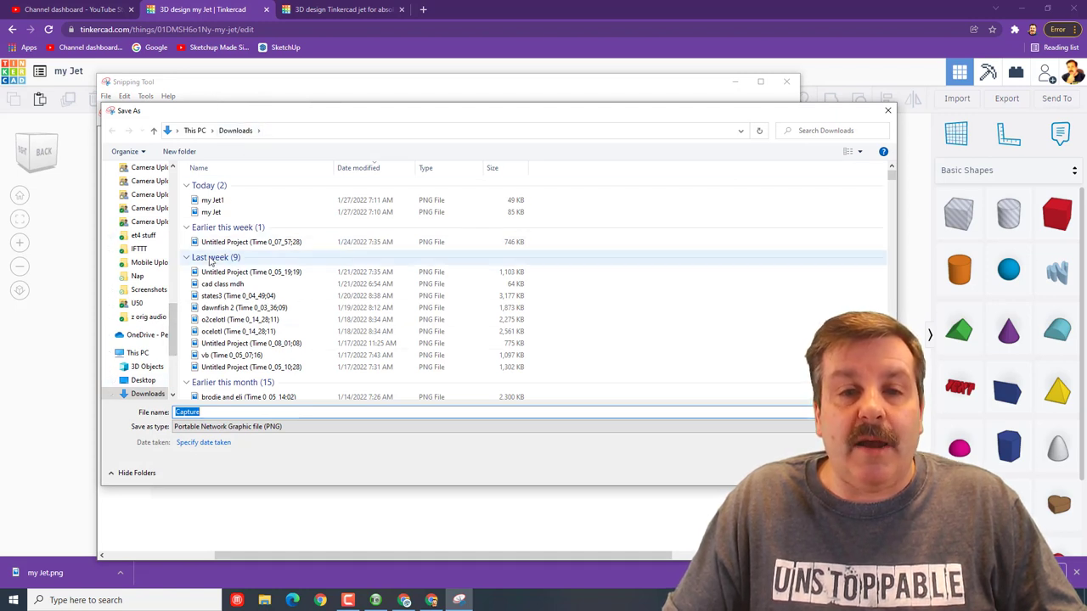
pyautogui.click(216, 200)
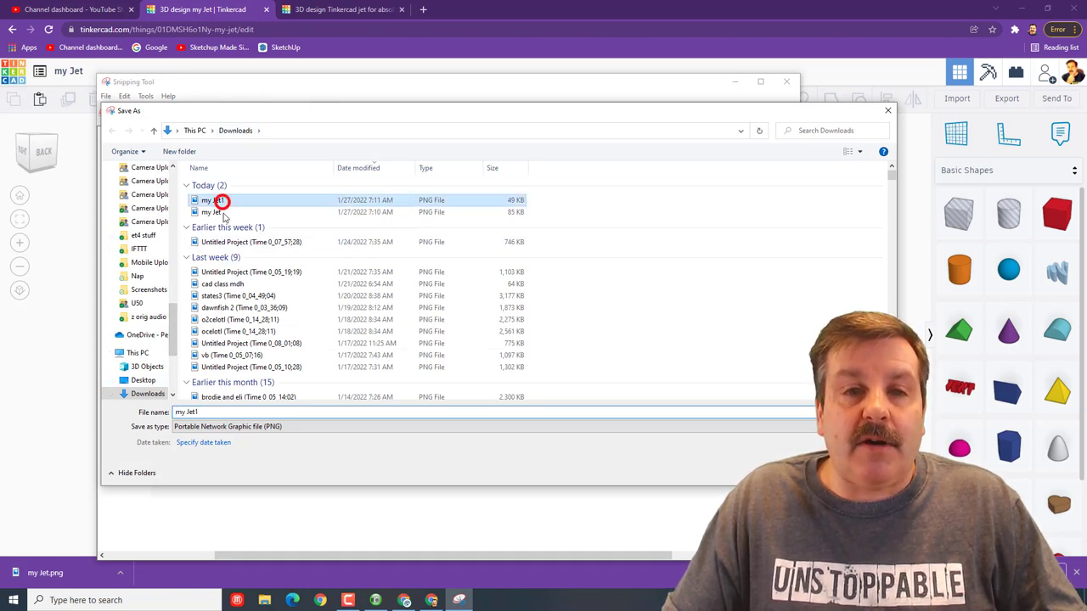
pyautogui.click(197, 412)
pyautogui.moveTo(191, 412); pyautogui.dragTo(198, 413)
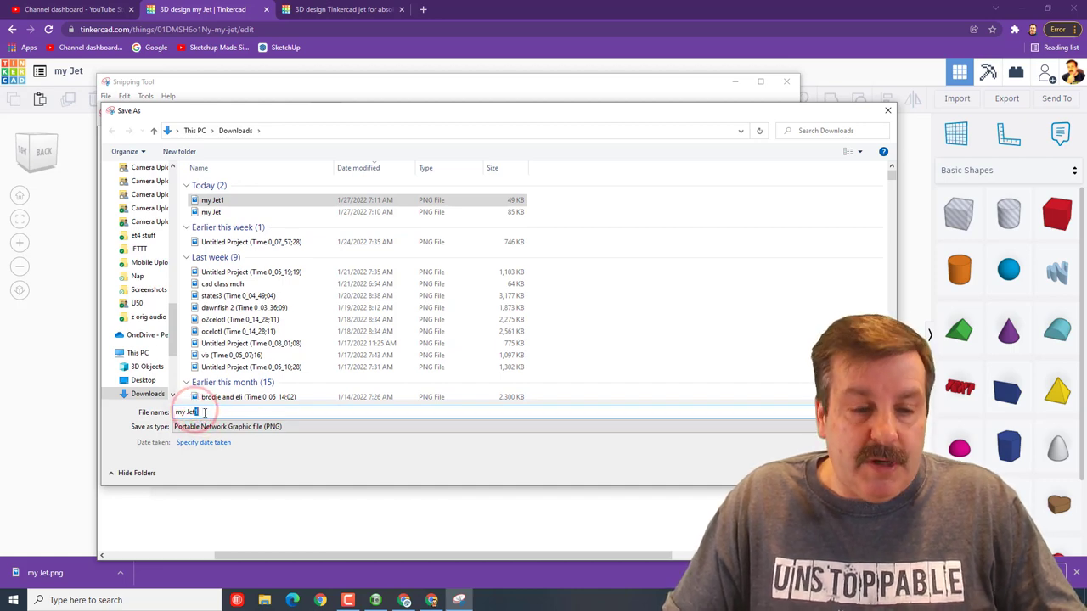
pyautogui.write('2')
pyautogui.click(786, 473)
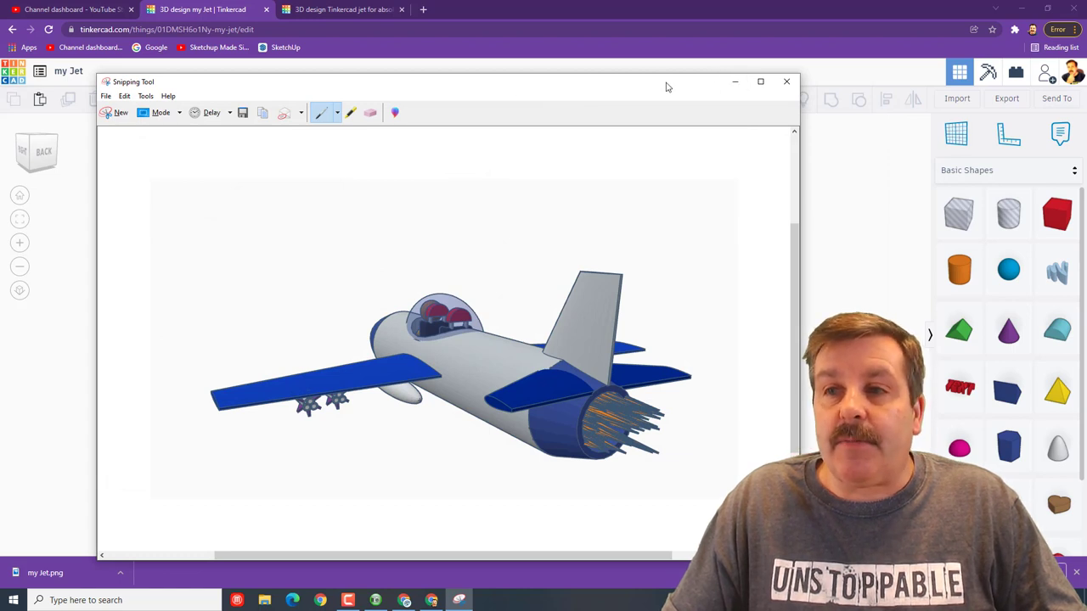
# Zoom in on the cockpit and hide the Half Sphere canopy
pyautogui.moveTo(333, 86); pyautogui.dragTo(879, 100)
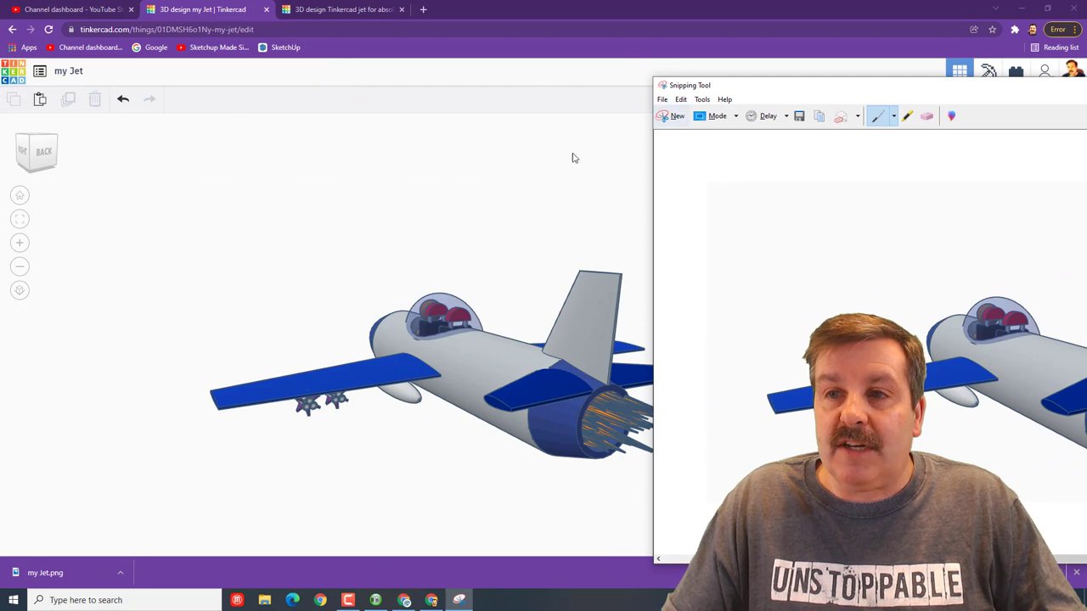
pyautogui.moveTo(263, 230); pyautogui.dragTo(405, 341, button='right')
pyautogui.scroll(3, 424, 390)
pyautogui.scroll(2, 405, 339)
pyautogui.scroll(1, 405, 340)
pyautogui.click(418, 327)
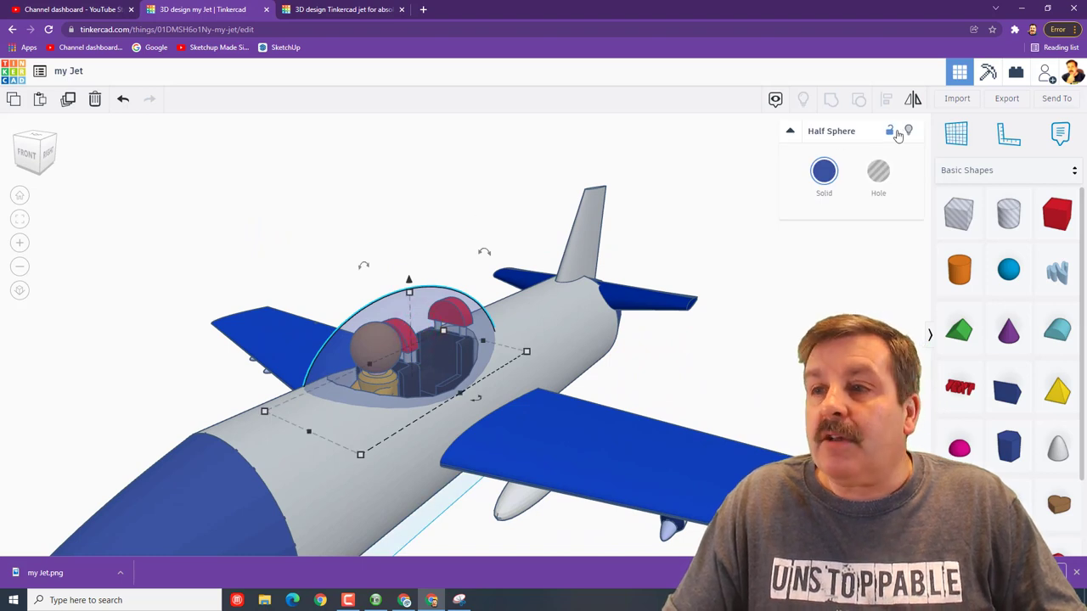
pyautogui.click(907, 129)
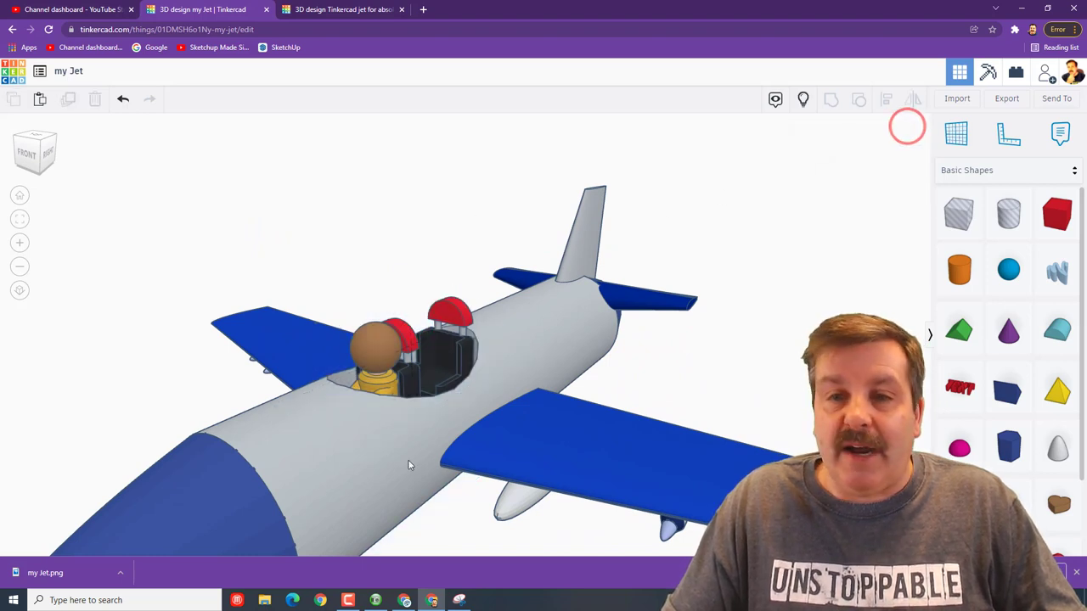
# Snip the cockpit close-up, save it as my Jet3, and close Snipping Tool
pyautogui.click(458, 600)
pyautogui.click(669, 115)
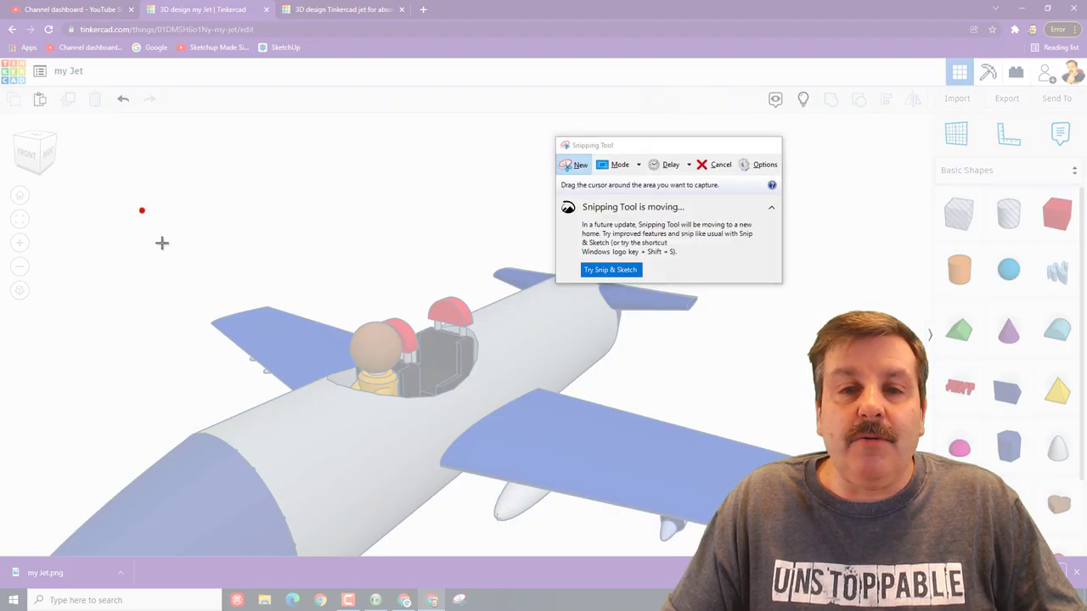
pyautogui.moveTo(142, 210); pyautogui.dragTo(715, 511)
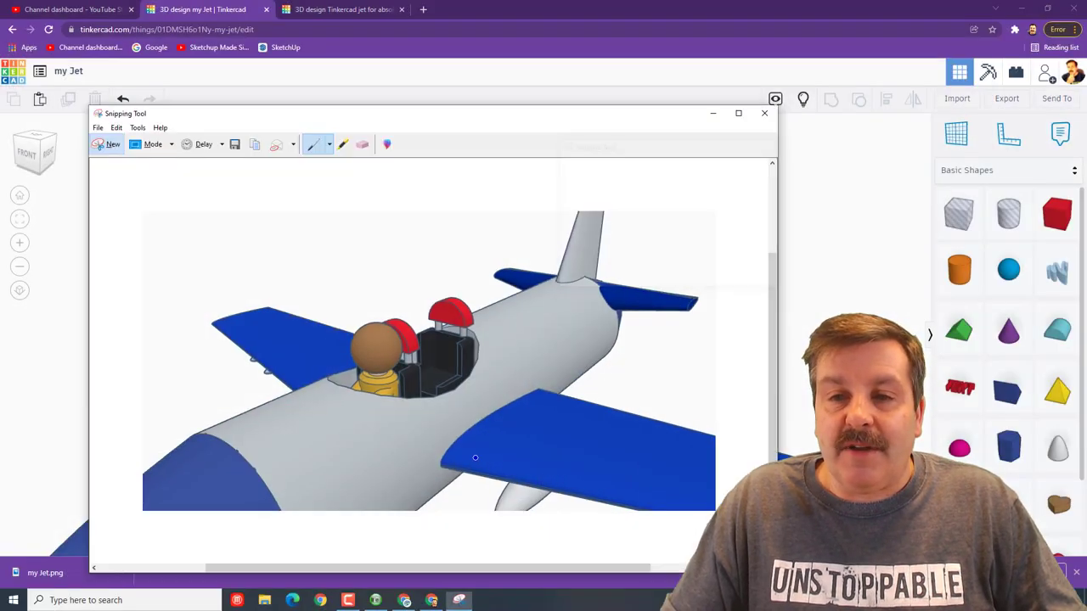
pyautogui.click(234, 146)
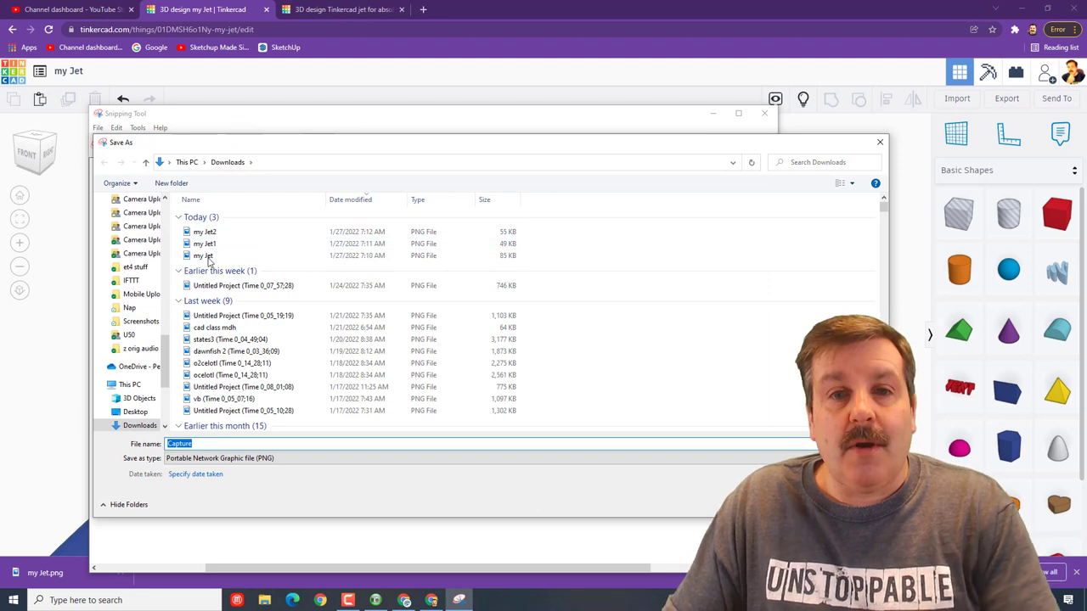
pyautogui.click(205, 255)
pyautogui.click(211, 446)
pyautogui.write('3')
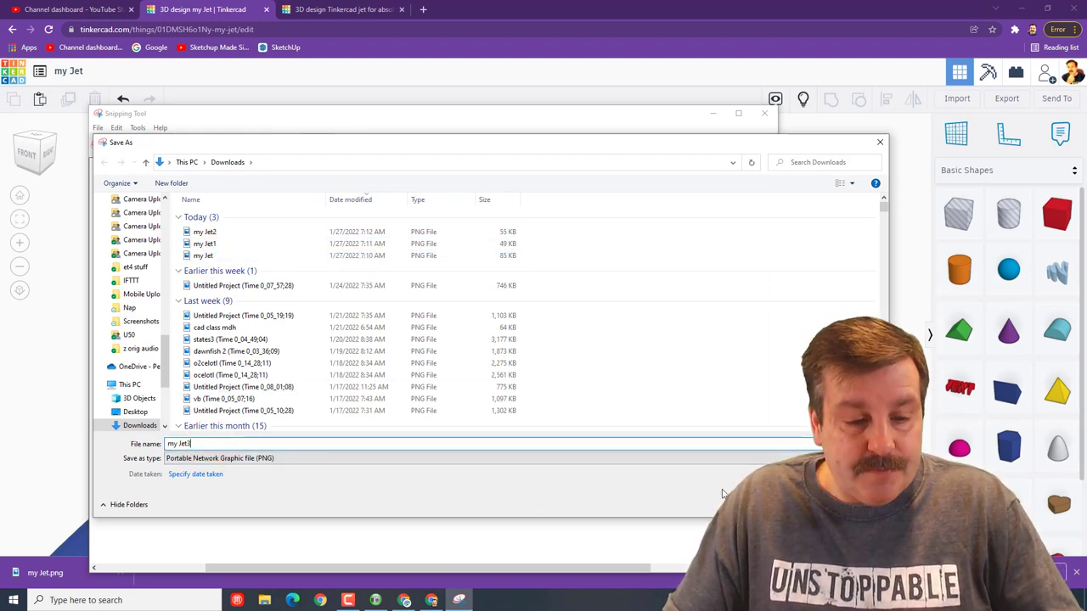
pyautogui.press('Return')
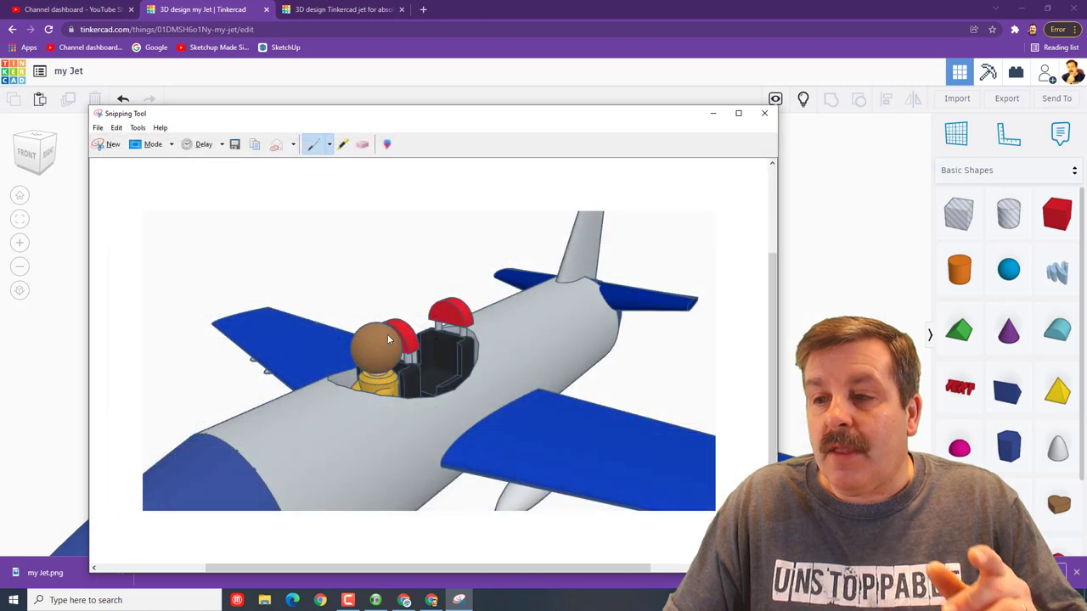
pyautogui.click(761, 113)
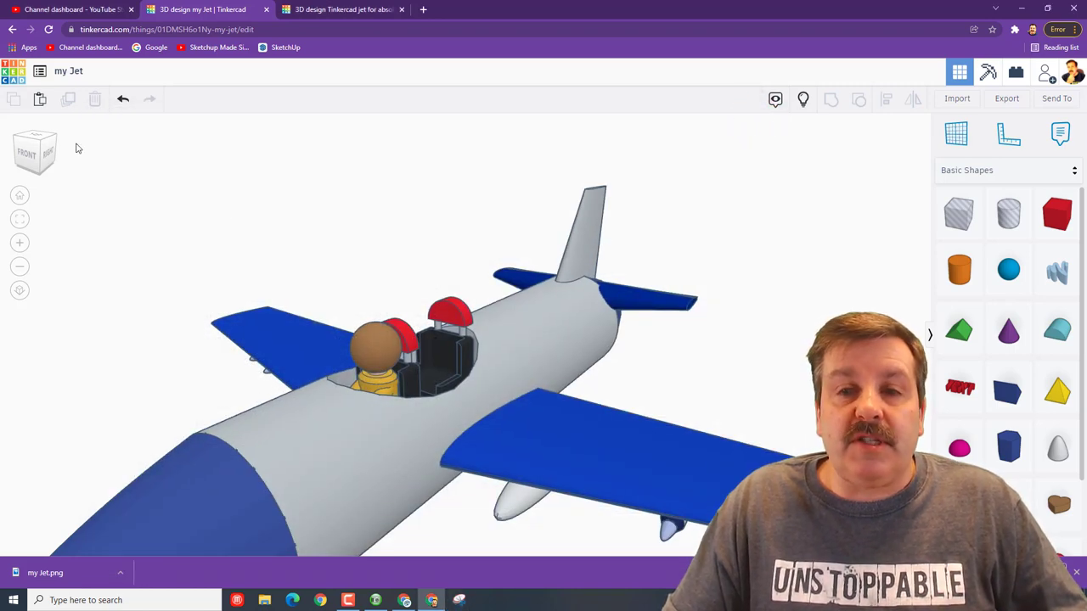
# Return to the dashboard, open the my Jet design, and upload my Jet.png as a design image
pyautogui.scroll(-3, 289, 257)
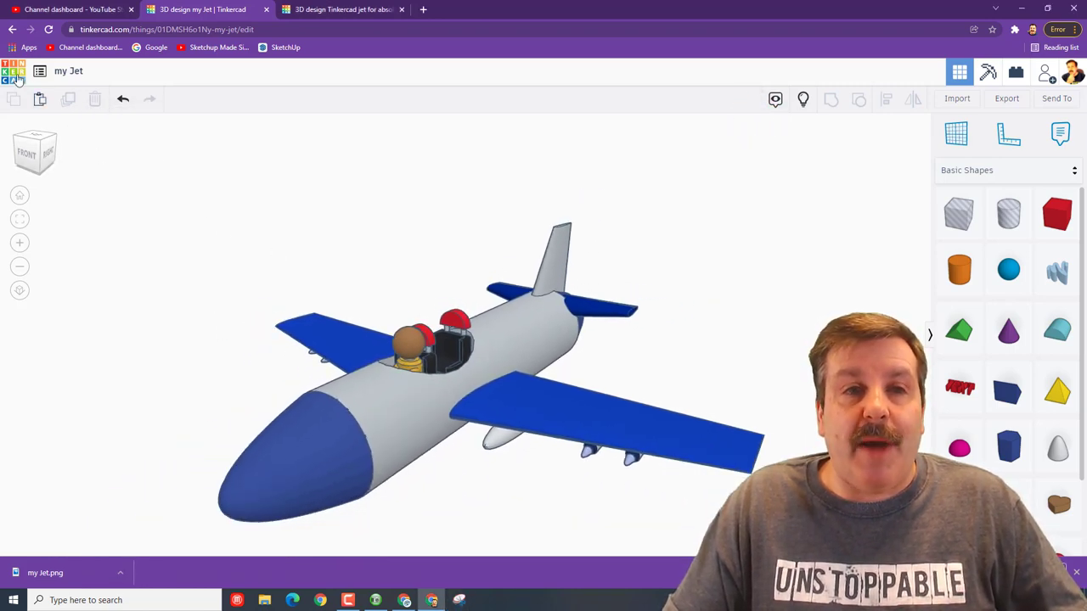
pyautogui.click(17, 79)
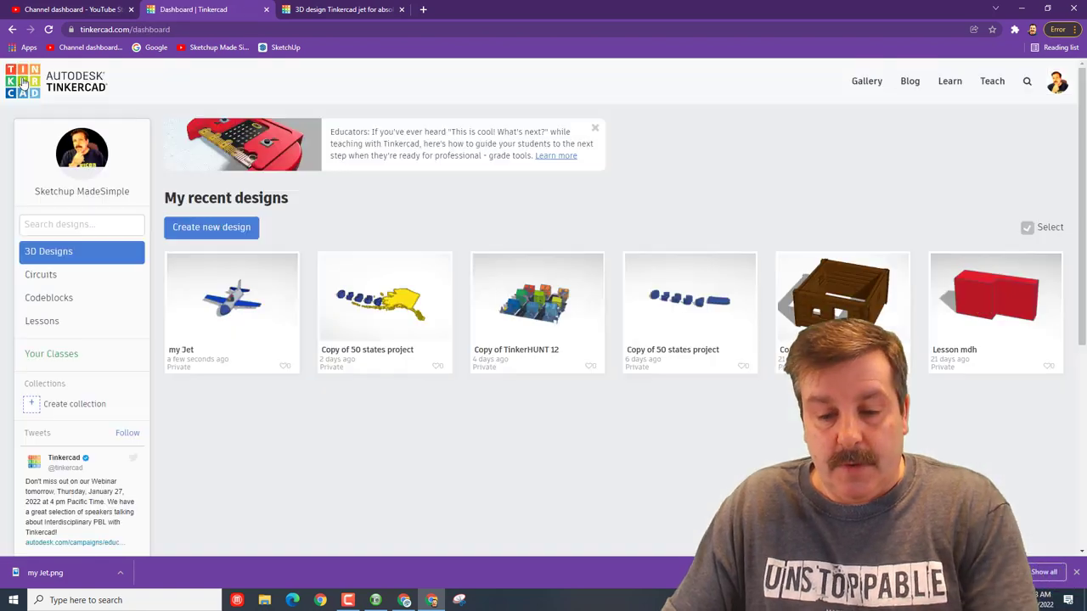
pyautogui.click(219, 316)
pyautogui.click(283, 436)
pyautogui.click(321, 248)
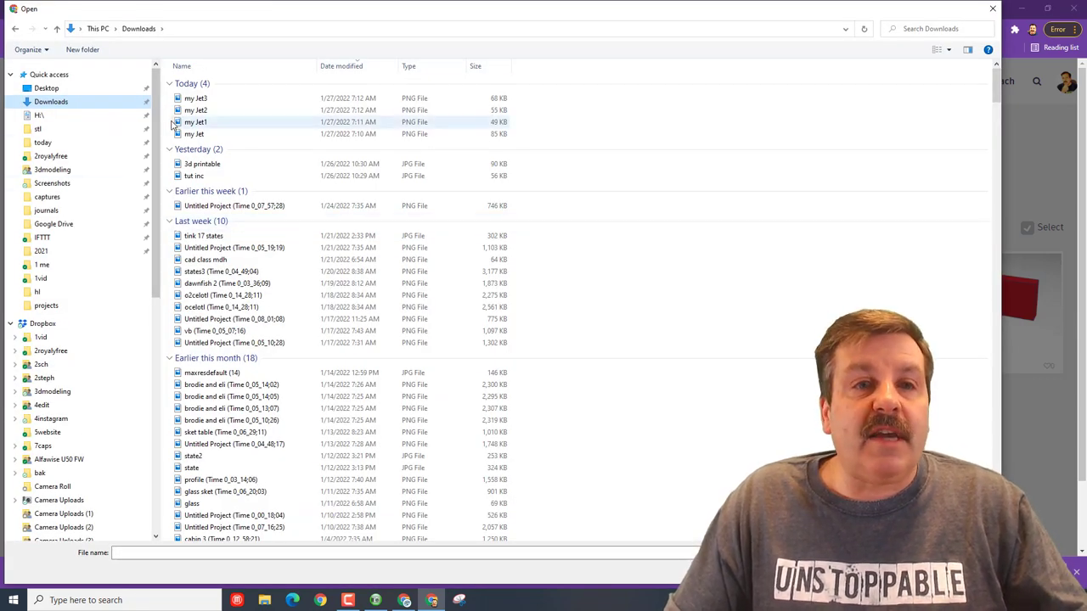
pyautogui.click(202, 133)
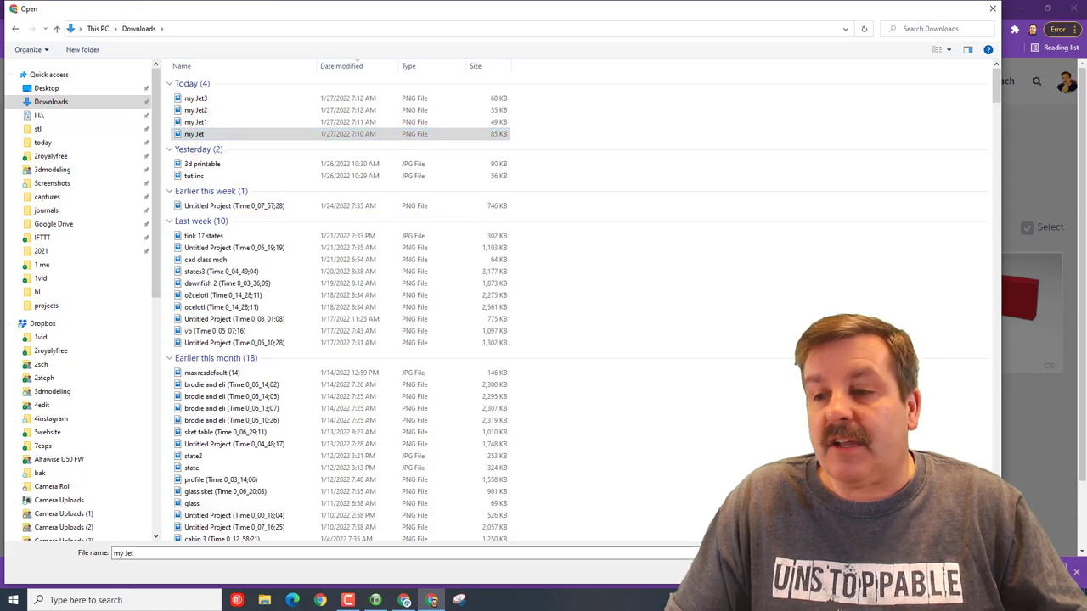
pyautogui.press('Return')
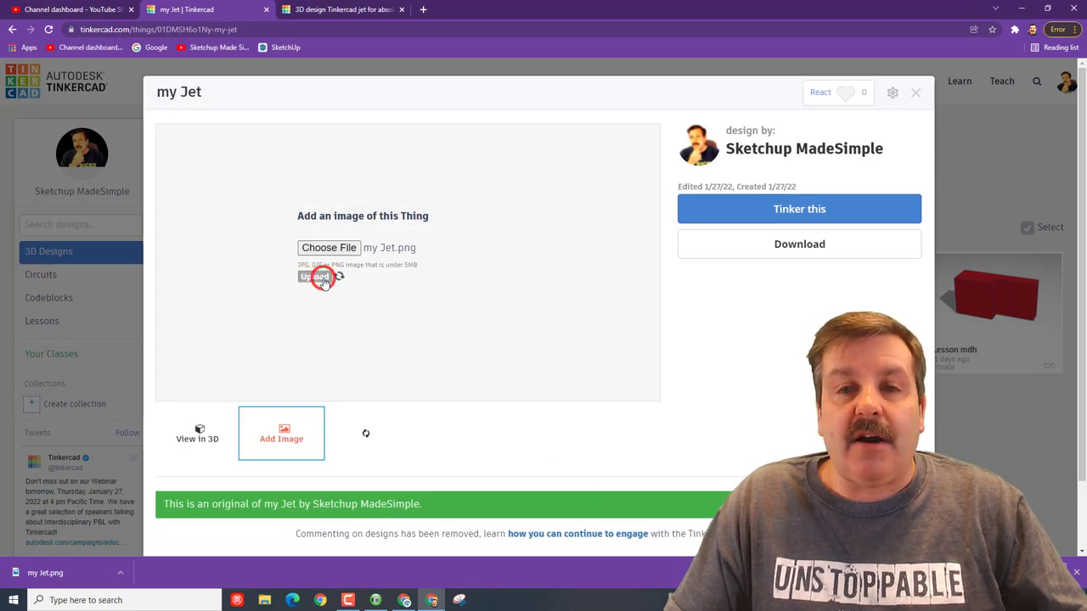
pyautogui.click(322, 280)
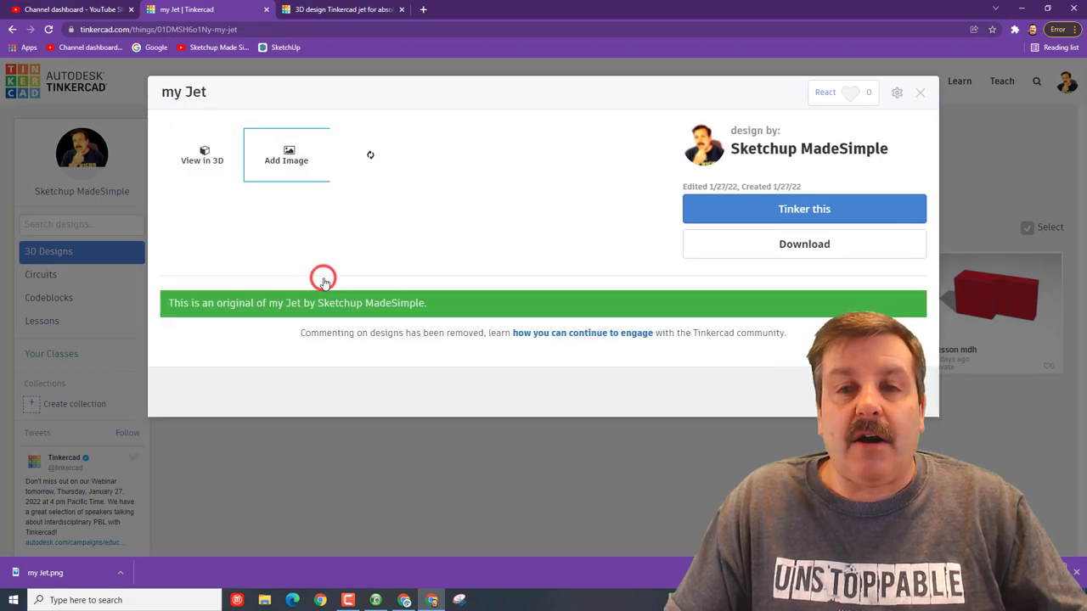
# Choose the my Jet1 image file from Downloads for the next upload
pyautogui.click(287, 160)
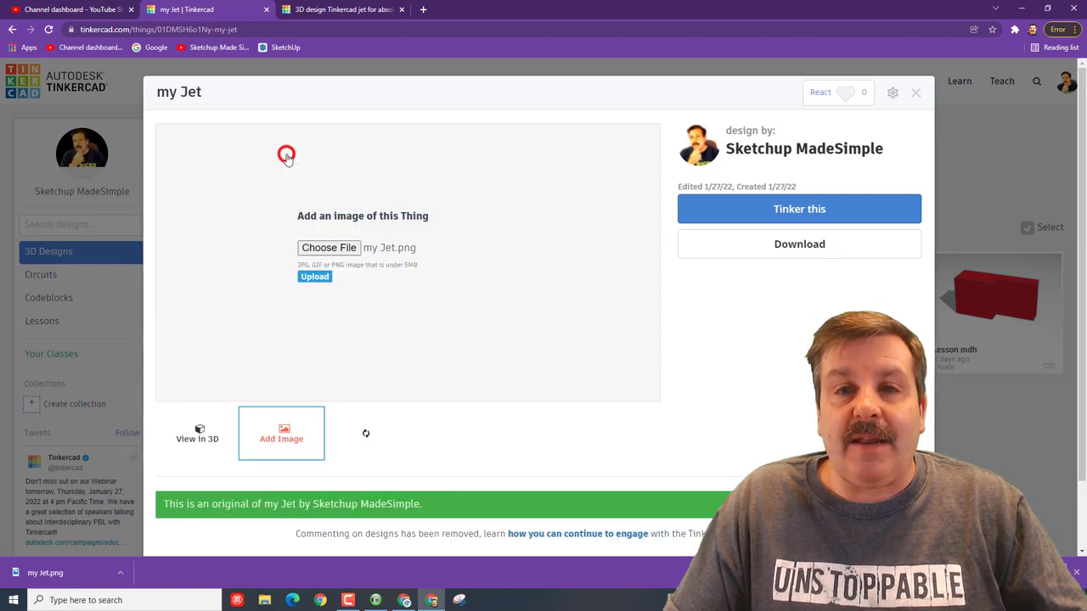
pyautogui.click(332, 248)
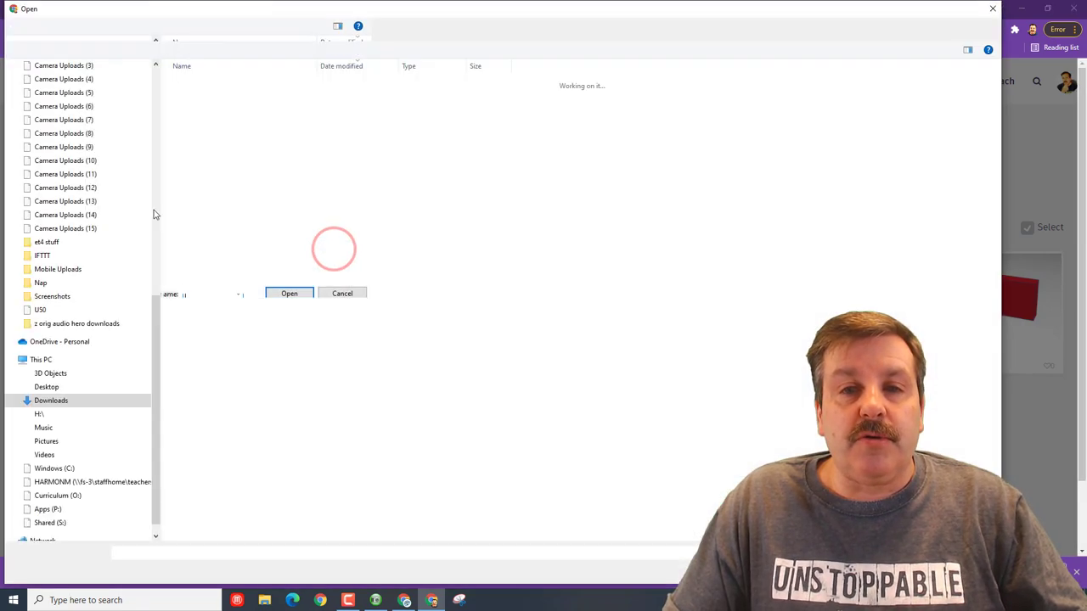
pyautogui.click(196, 122)
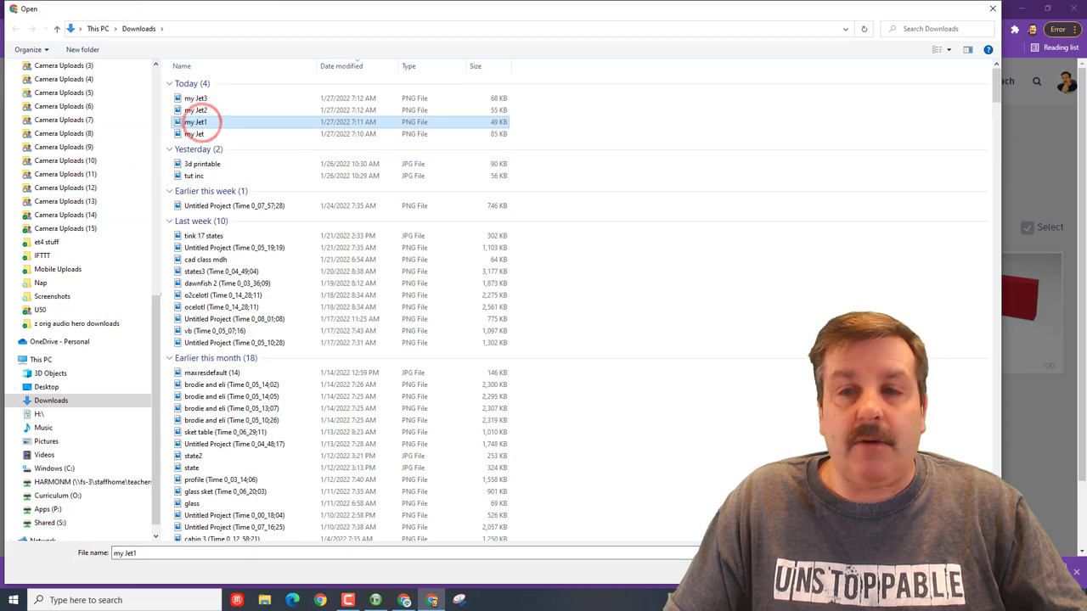
pyautogui.press('Return')
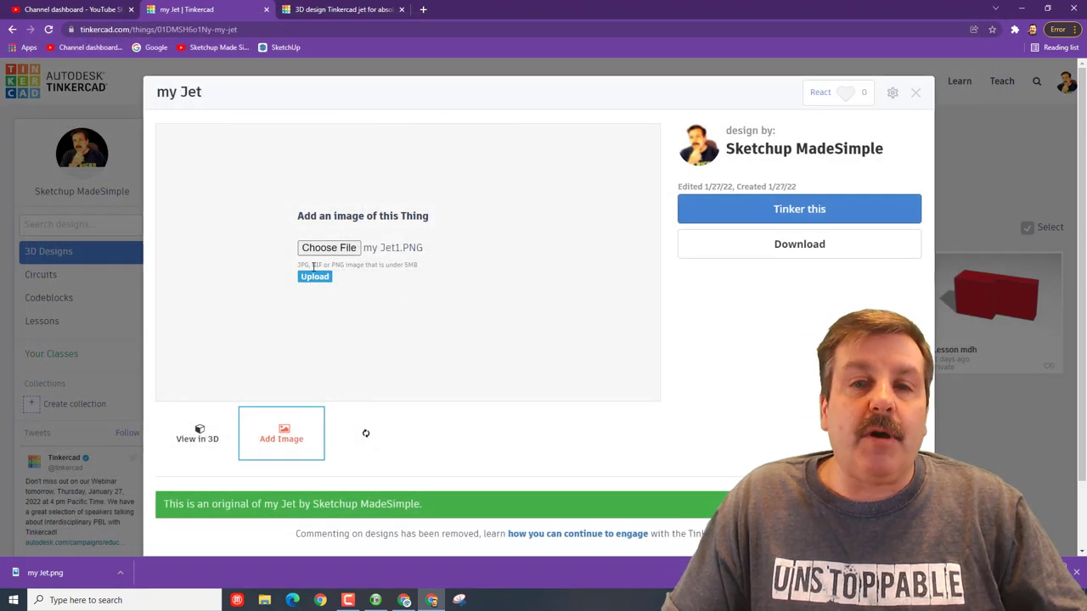
# Upload my Jet1, then add and upload my Jet2 from Downloads as design images
pyautogui.click(316, 277)
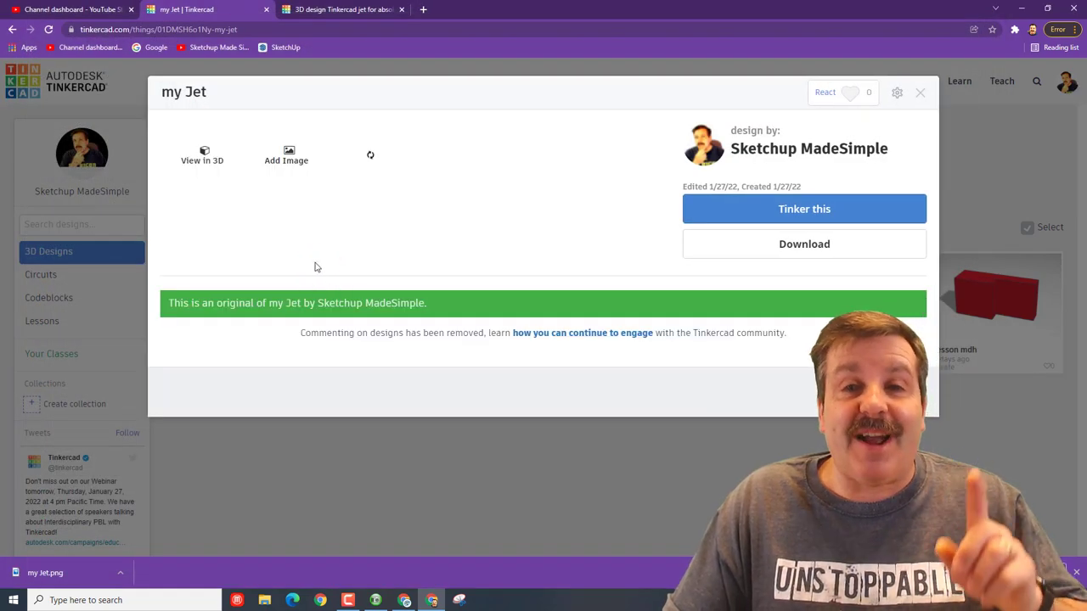
pyautogui.click(284, 156)
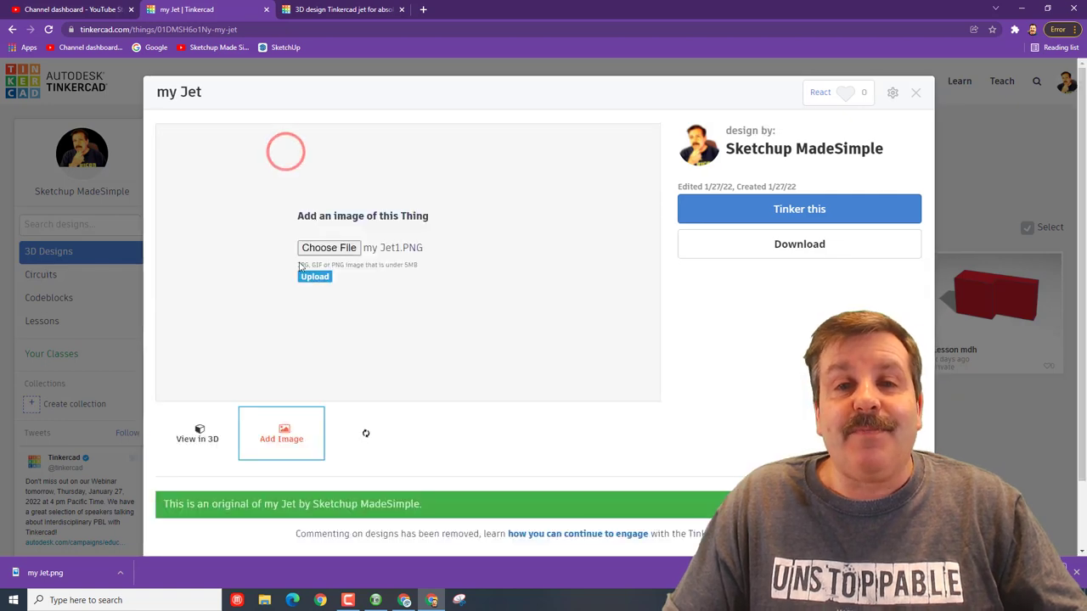
pyautogui.click(327, 248)
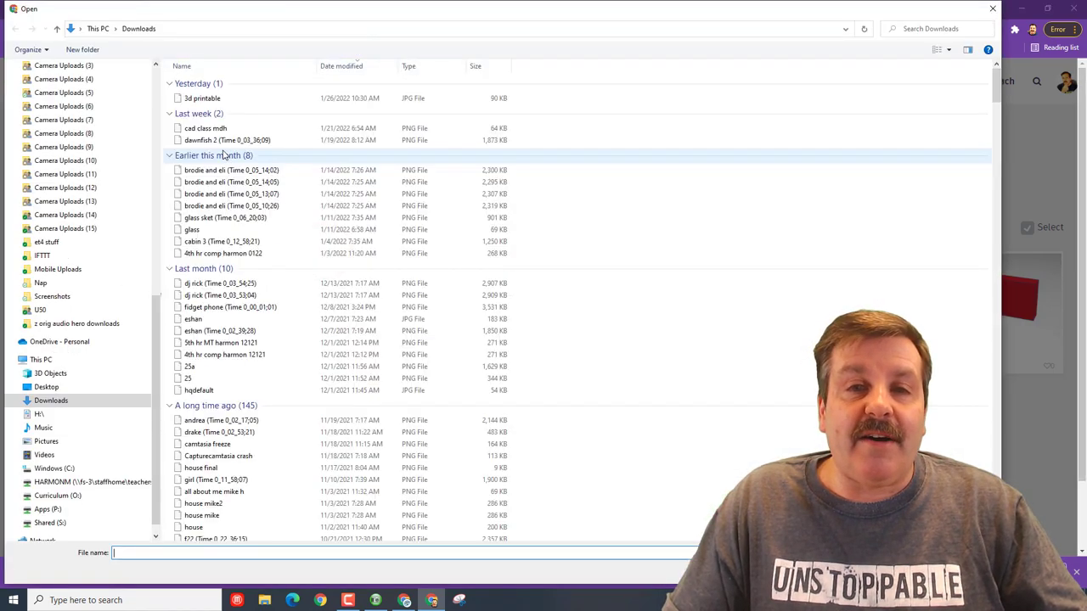
pyautogui.click(196, 110)
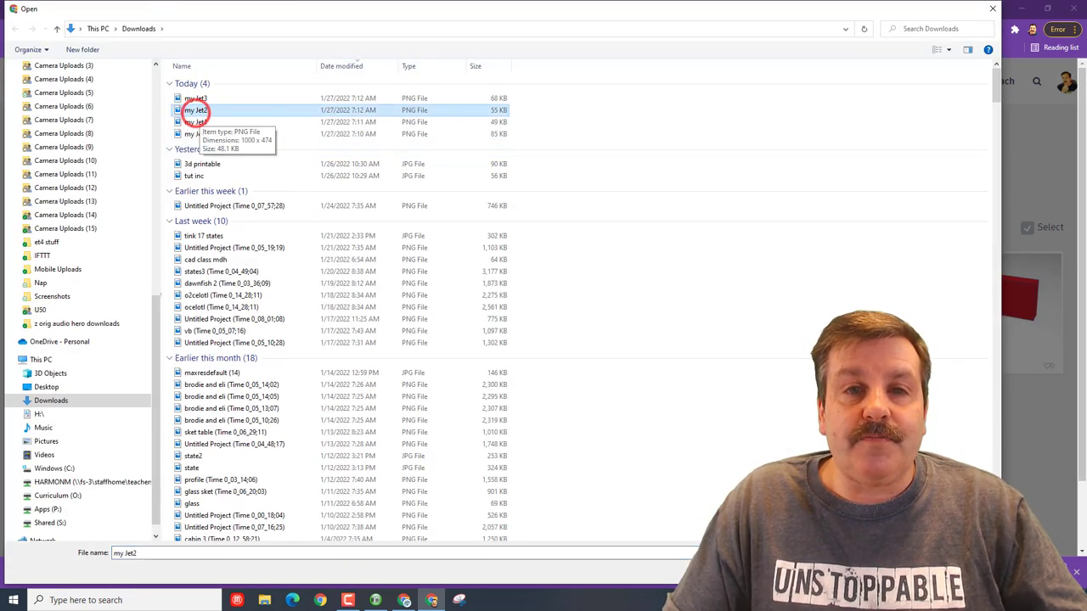
pyautogui.doubleClick(202, 110)
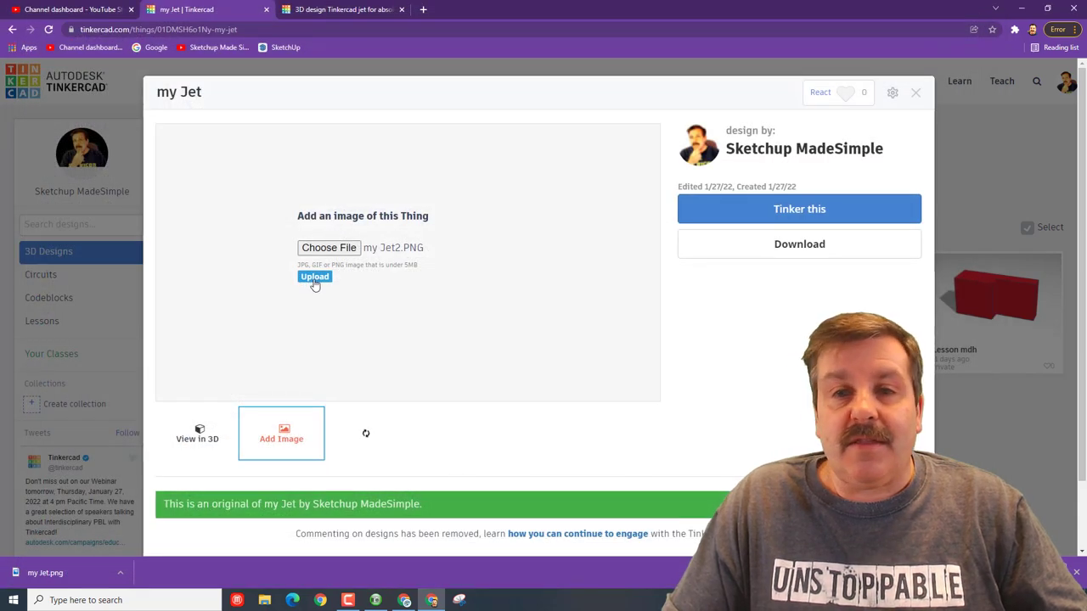
pyautogui.click(314, 278)
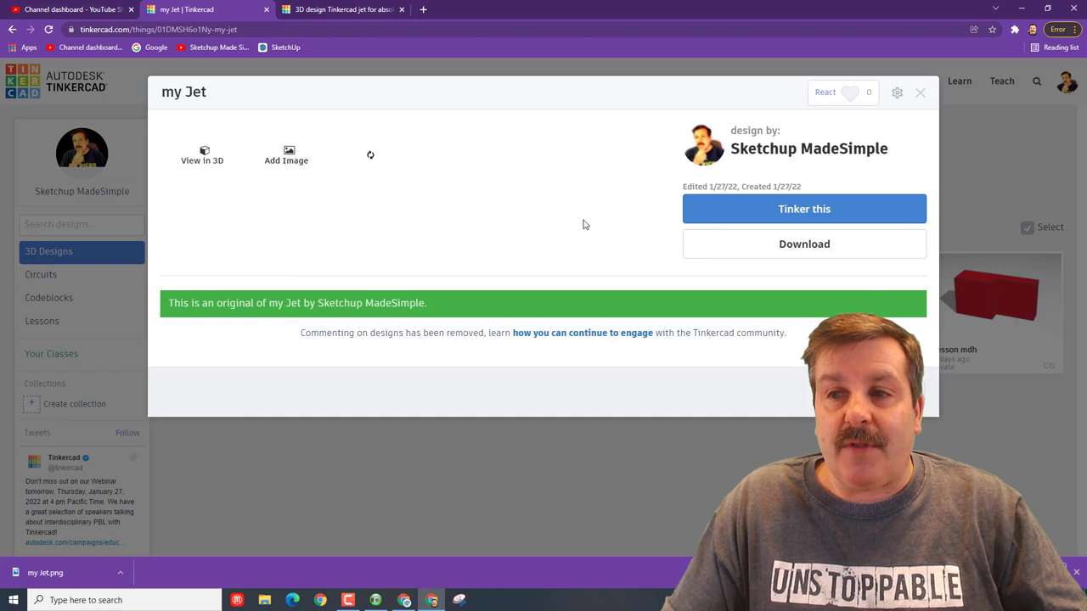
# Add and upload my Jet3 from Downloads as another design image
pyautogui.click(287, 153)
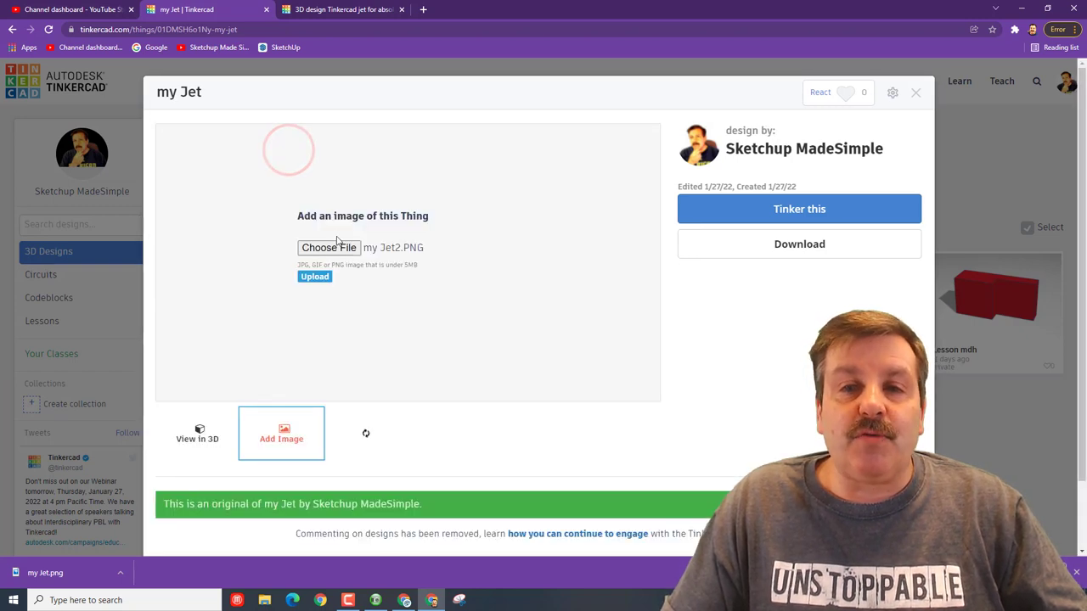
pyautogui.click(332, 247)
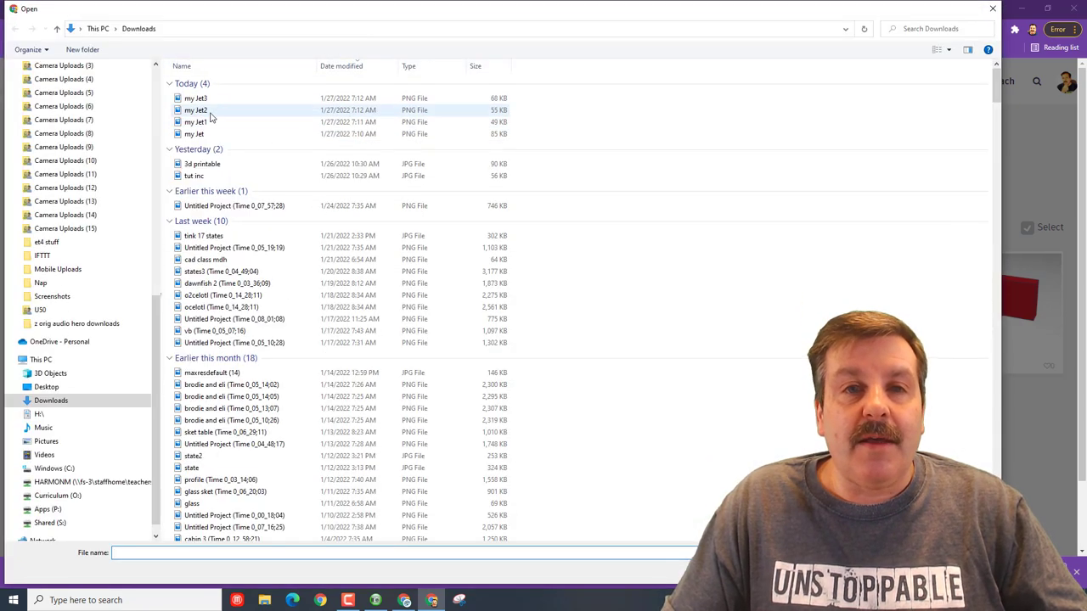
pyautogui.click(204, 98)
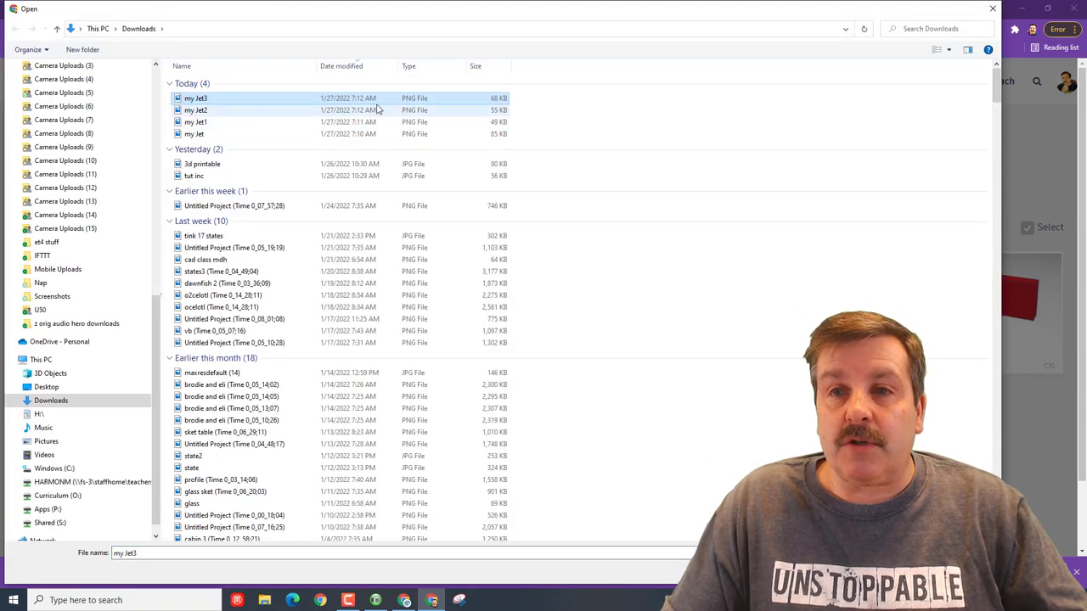
pyautogui.press('Return')
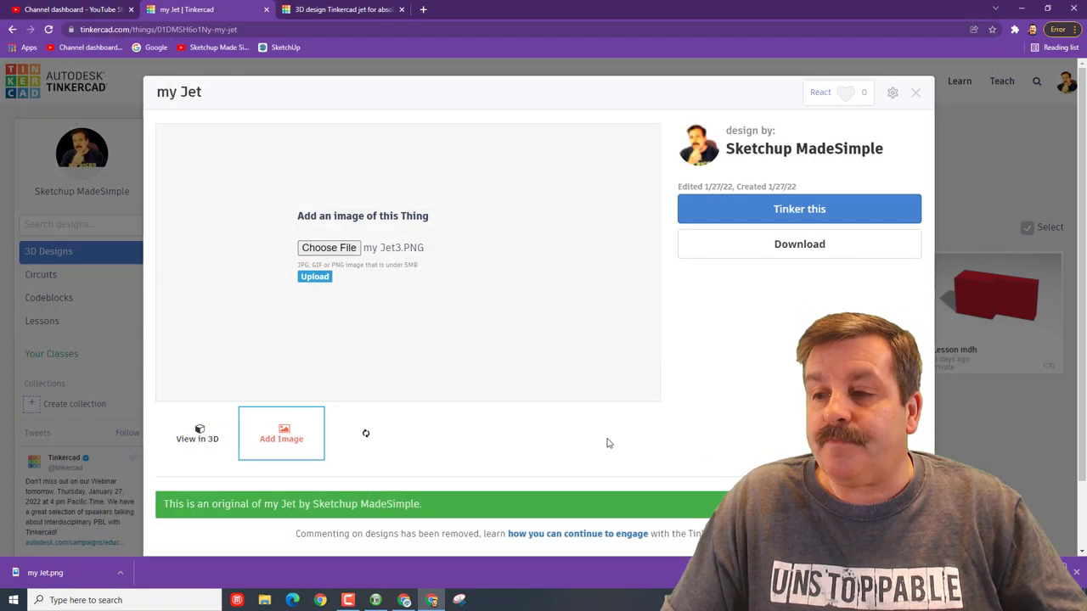
pyautogui.click(312, 276)
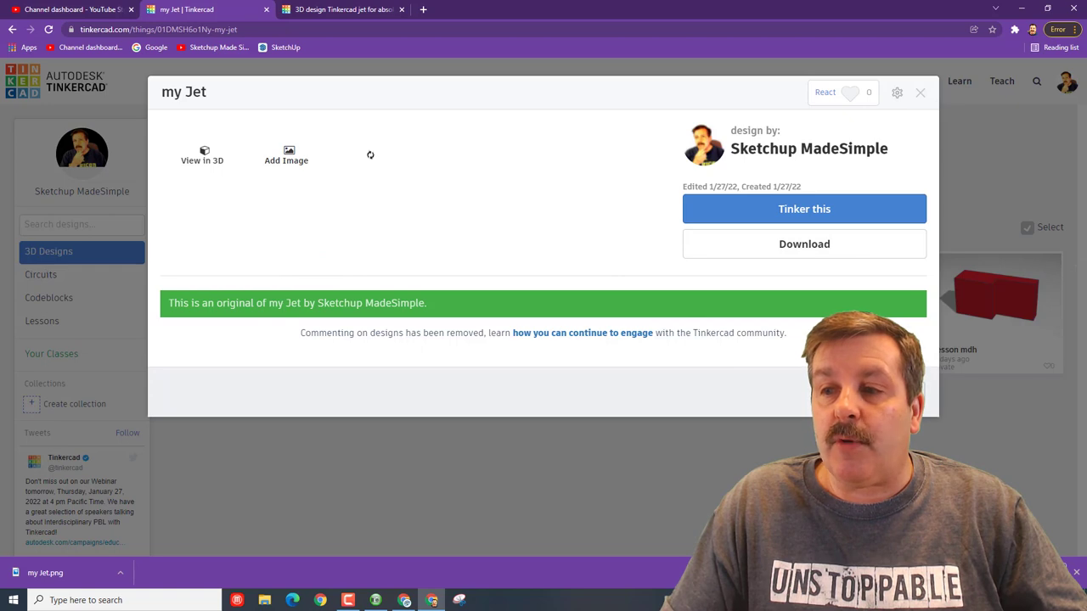
# Close the design, reopen my Jet from the dashboard, and preview the sixth, close-up image
pyautogui.press('Escape')
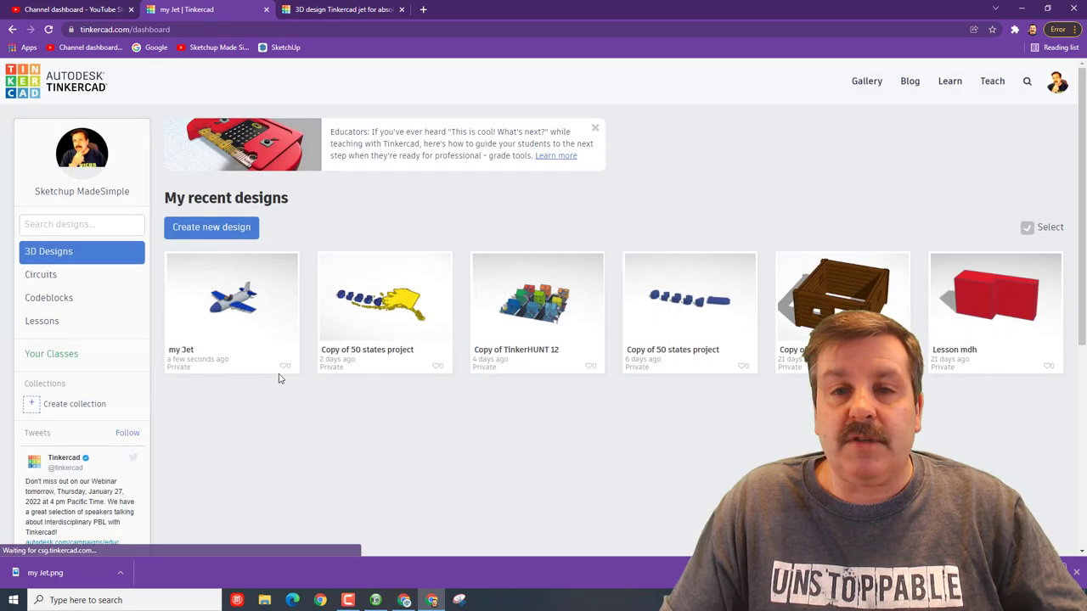
pyautogui.click(218, 309)
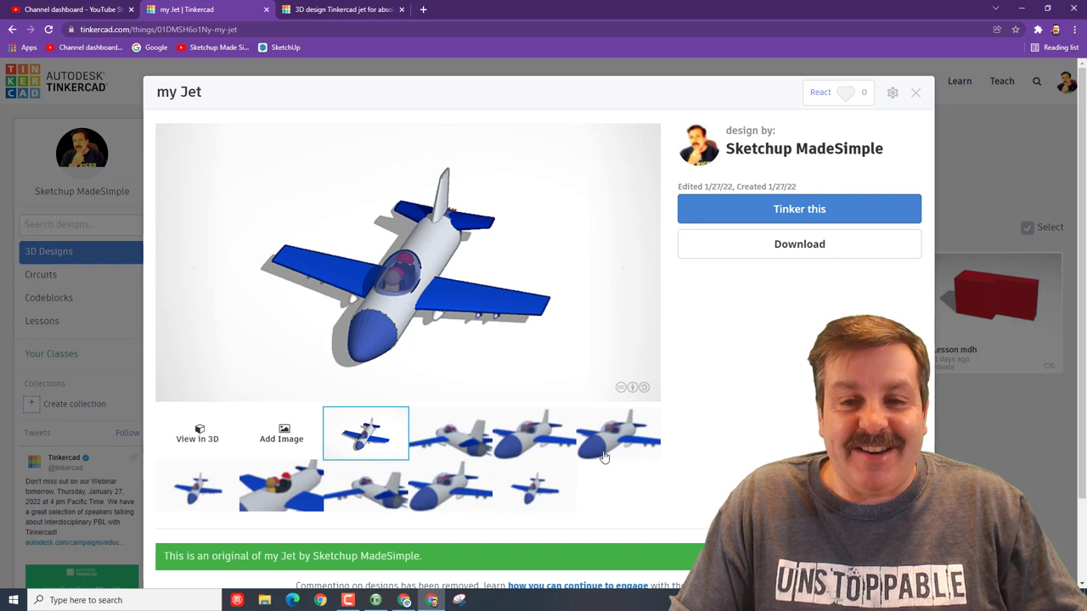
pyautogui.click(618, 435)
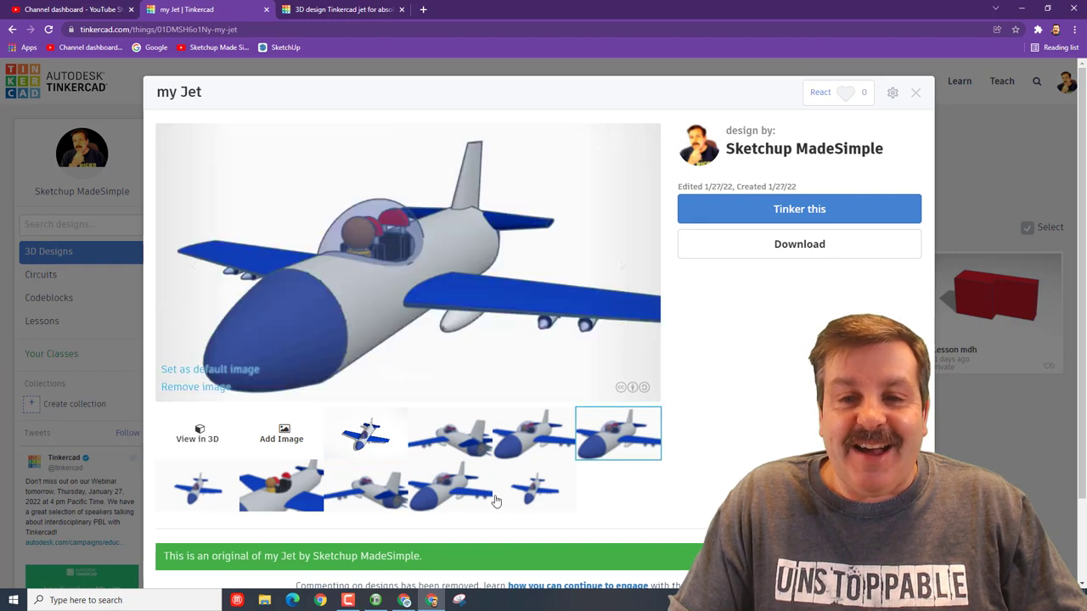
# Remove the duplicate jet image from the design's gallery
pyautogui.click(524, 444)
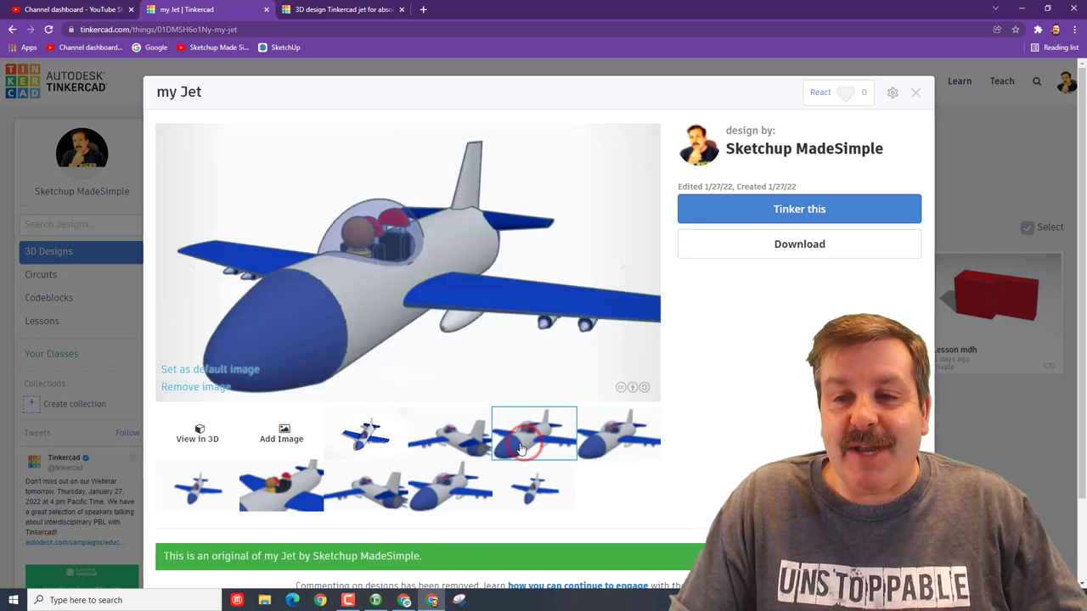
pyautogui.click(203, 388)
pyautogui.click(586, 91)
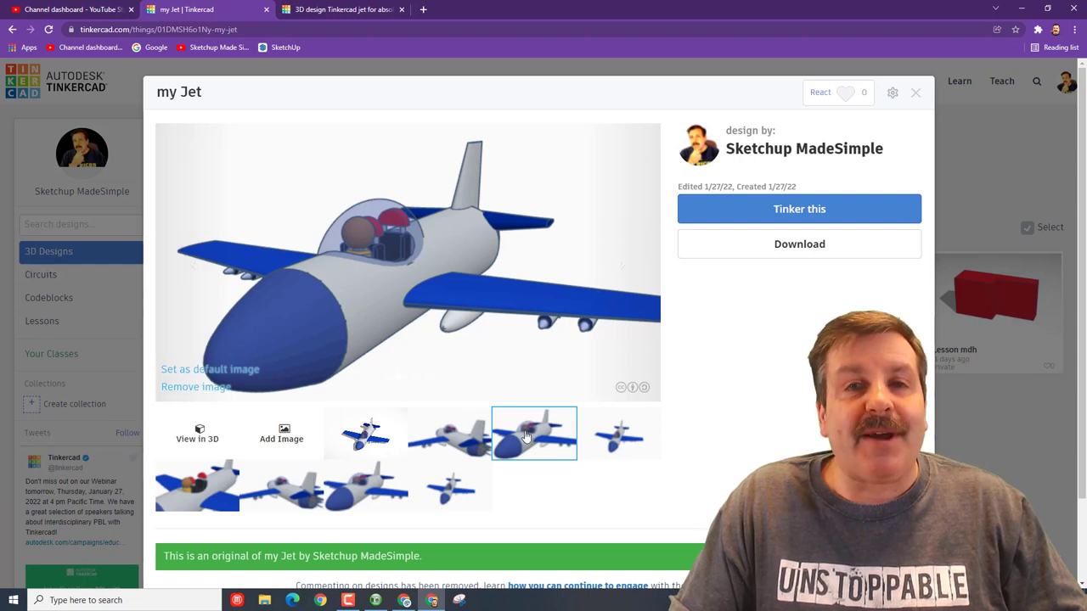
# Set the close-up front view of the jet as the default image
pyautogui.click(219, 371)
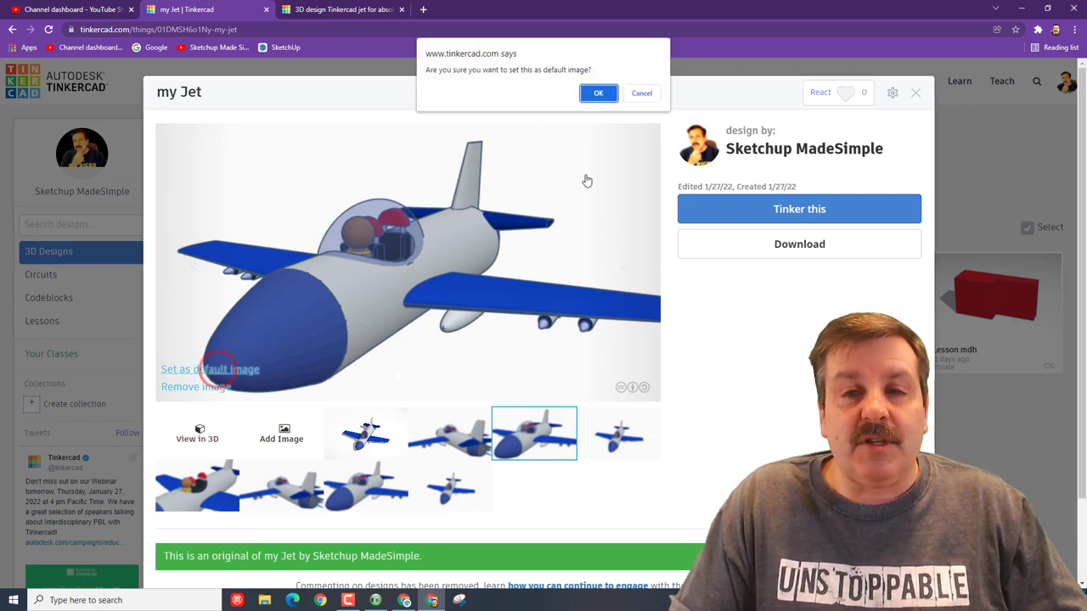
pyautogui.click(598, 95)
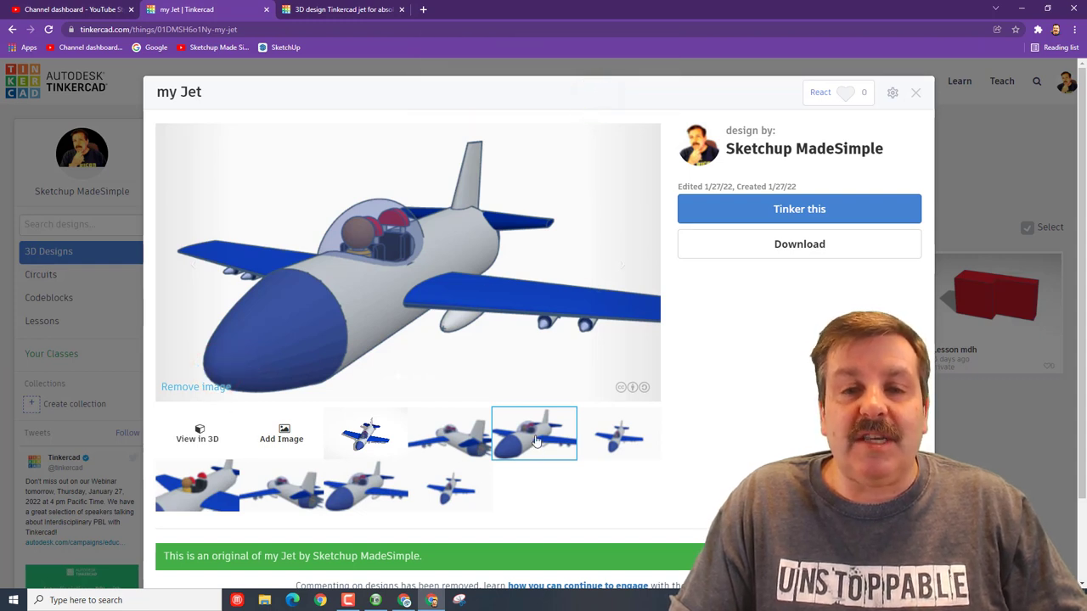
pyautogui.click(892, 93)
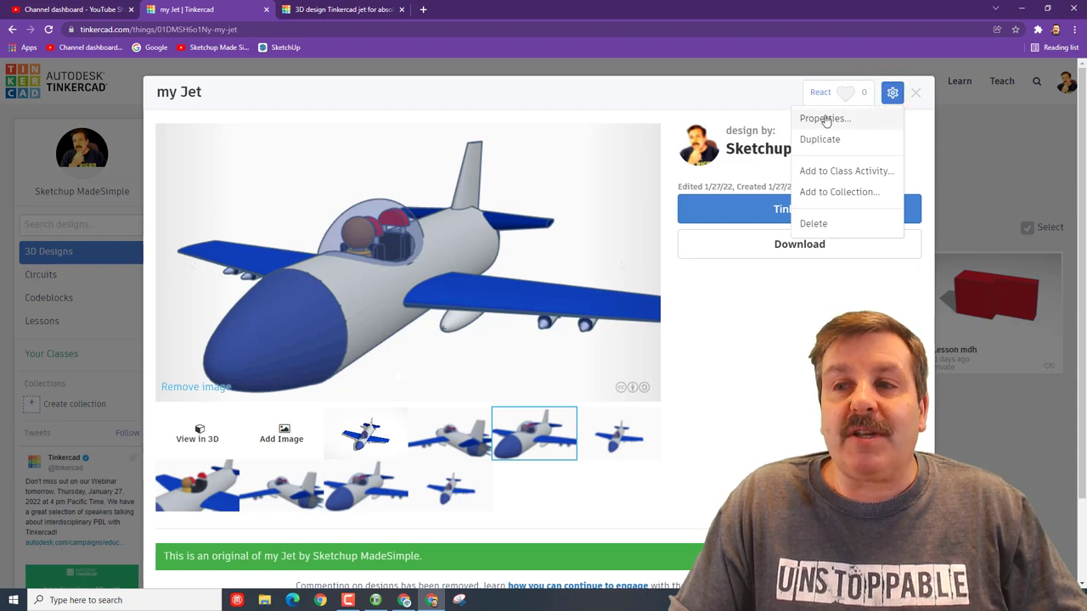
# In my Jet's properties, write a description and add the tags jet and hl modtech
pyautogui.click(825, 119)
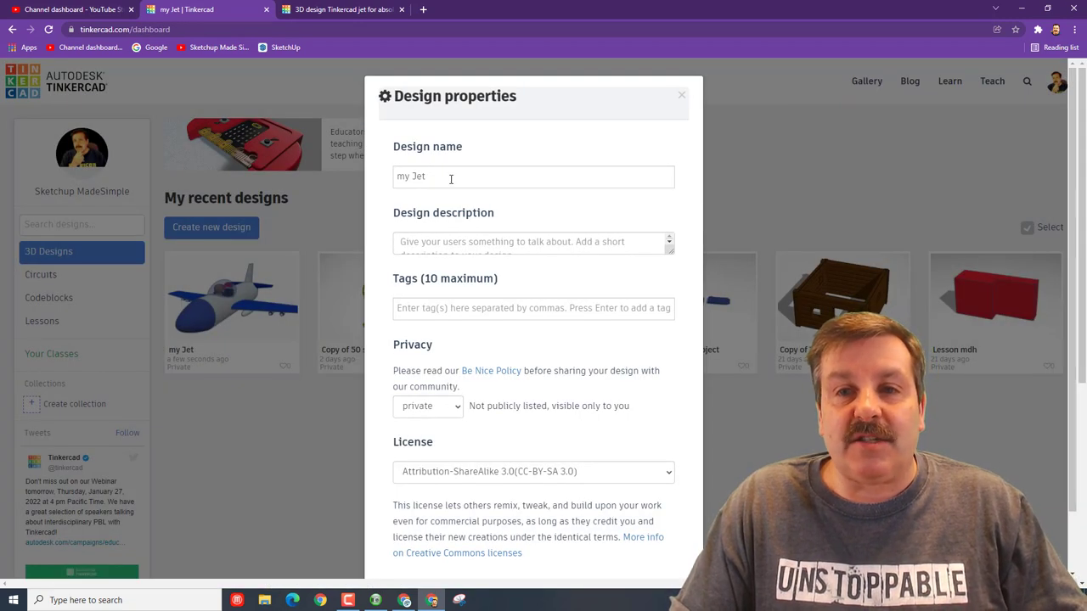
pyautogui.click(448, 176)
pyautogui.tripleClick(446, 176)
pyautogui.doubleClick(444, 175)
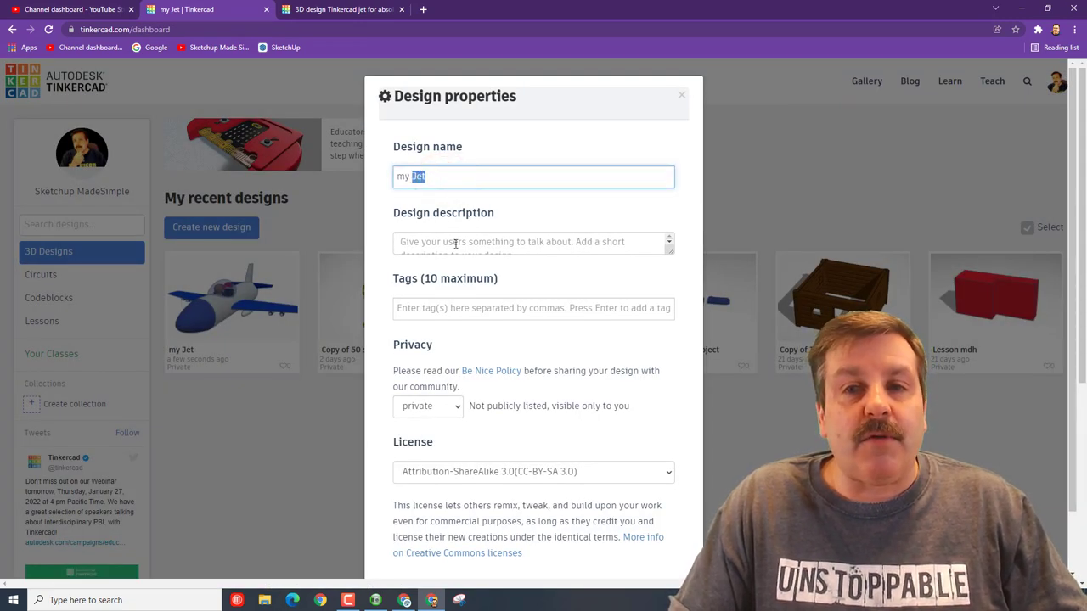
pyautogui.click(668, 251)
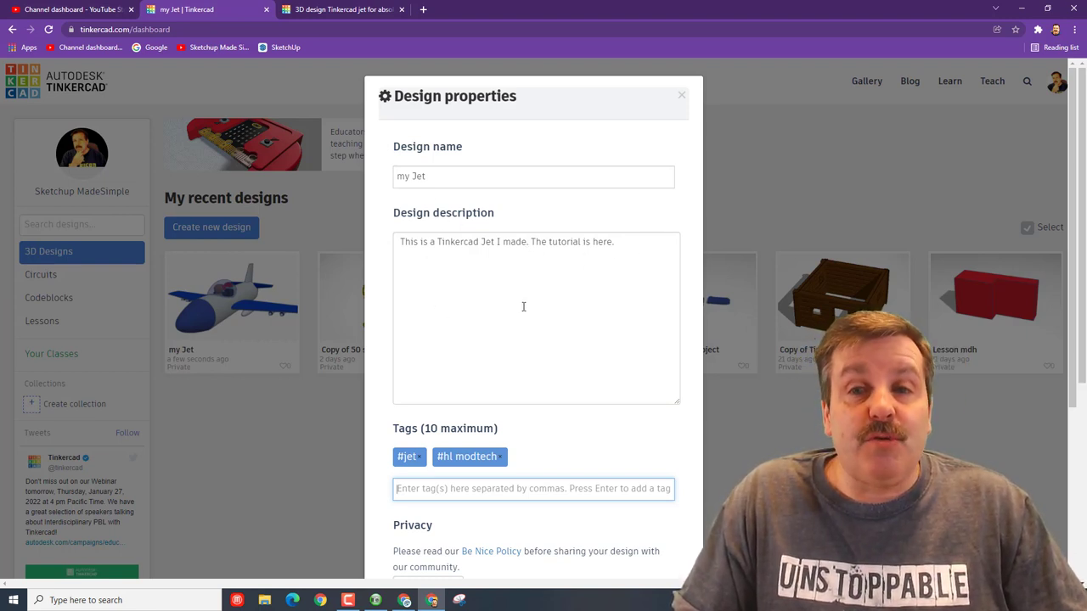
# Copy the jet tutorial video's YouTube share link
pyautogui.hotkey('alt', 'Tab')
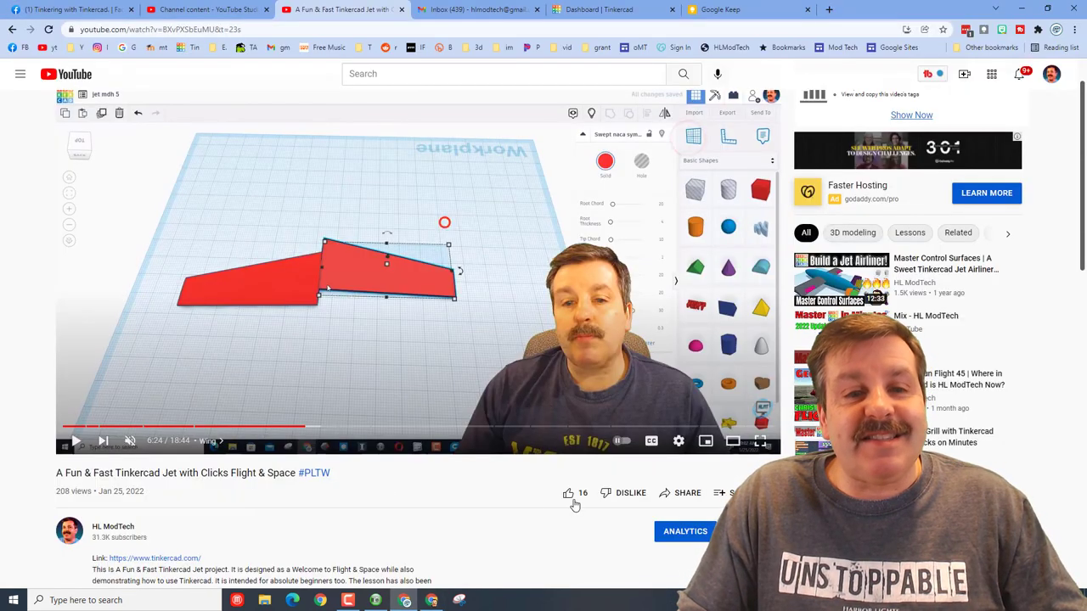
pyautogui.click(671, 494)
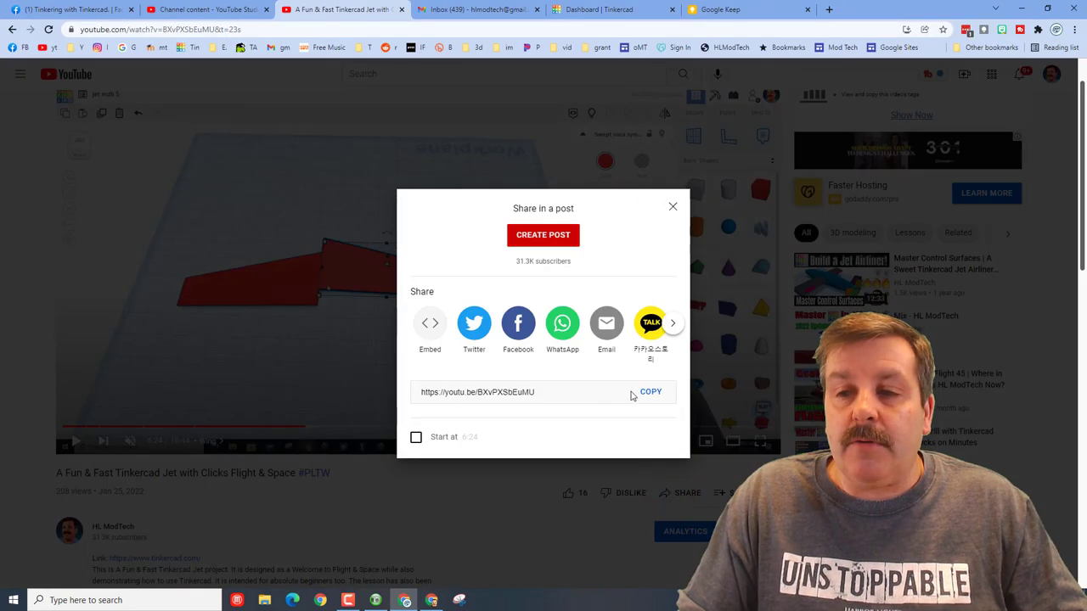
pyautogui.click(647, 394)
pyautogui.click(672, 207)
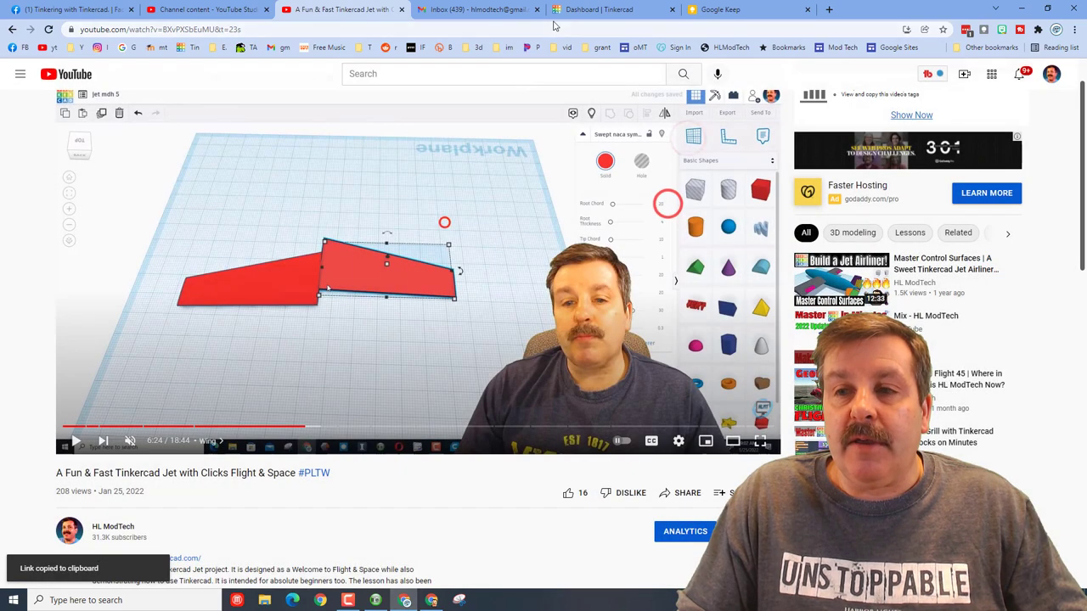
# Paste the tutorial link on the description's second line and add the tag airplane
pyautogui.hotkey('alt', 'Tab')
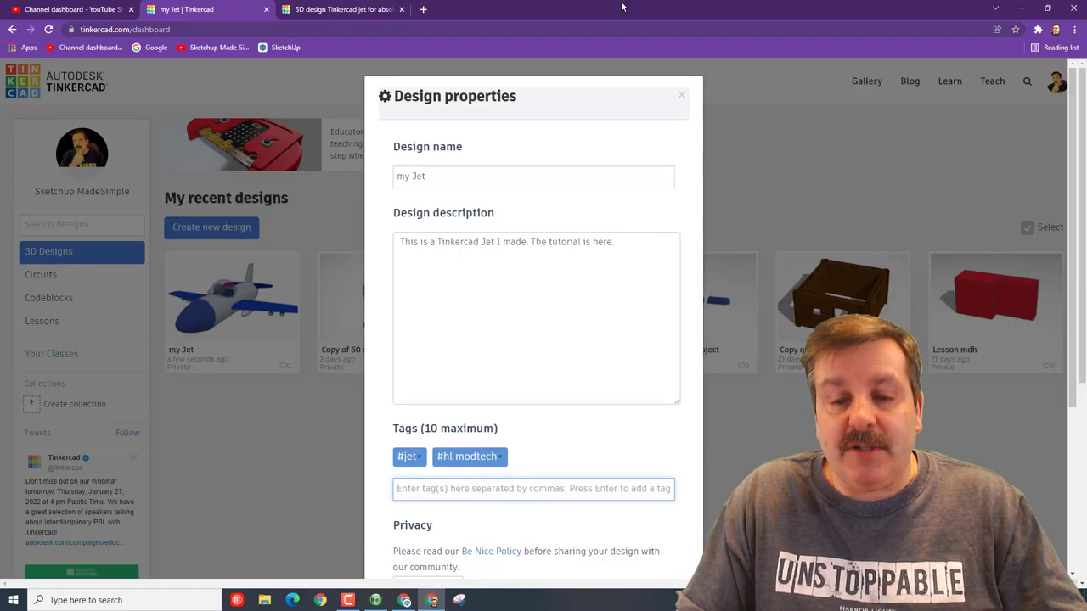
pyautogui.click(542, 278)
pyautogui.click(638, 252)
pyautogui.hotkey('ctrl', 'v')
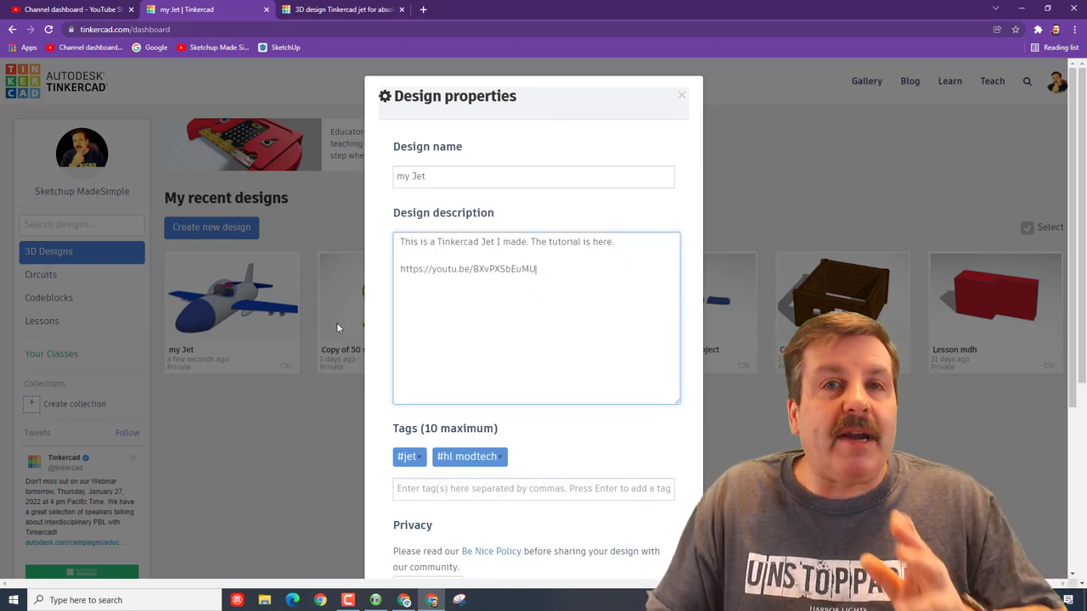
pyautogui.scroll(-2, 575, 359)
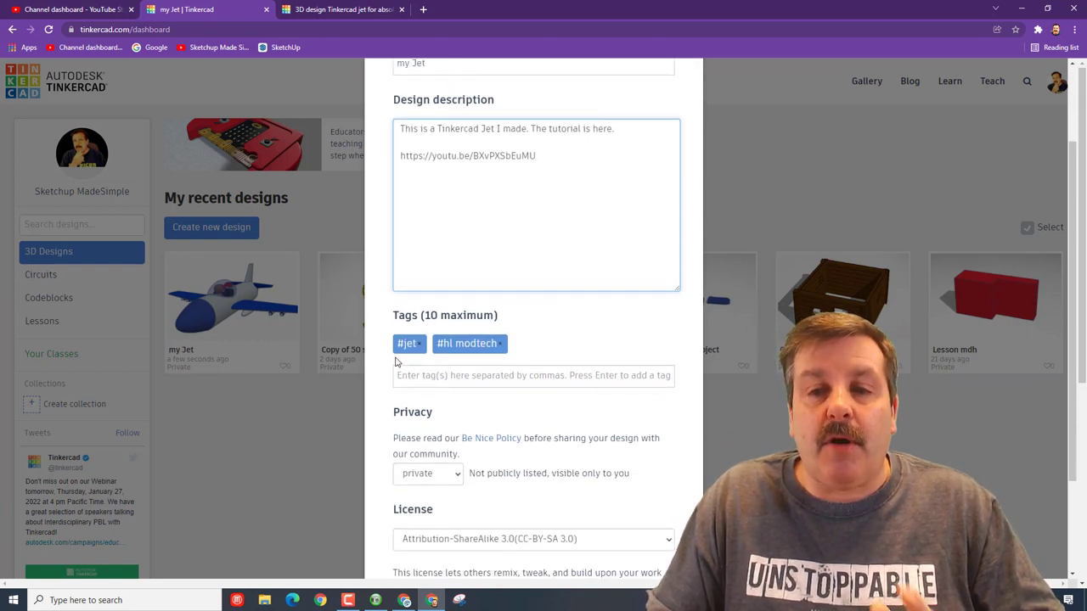
pyautogui.click(432, 382)
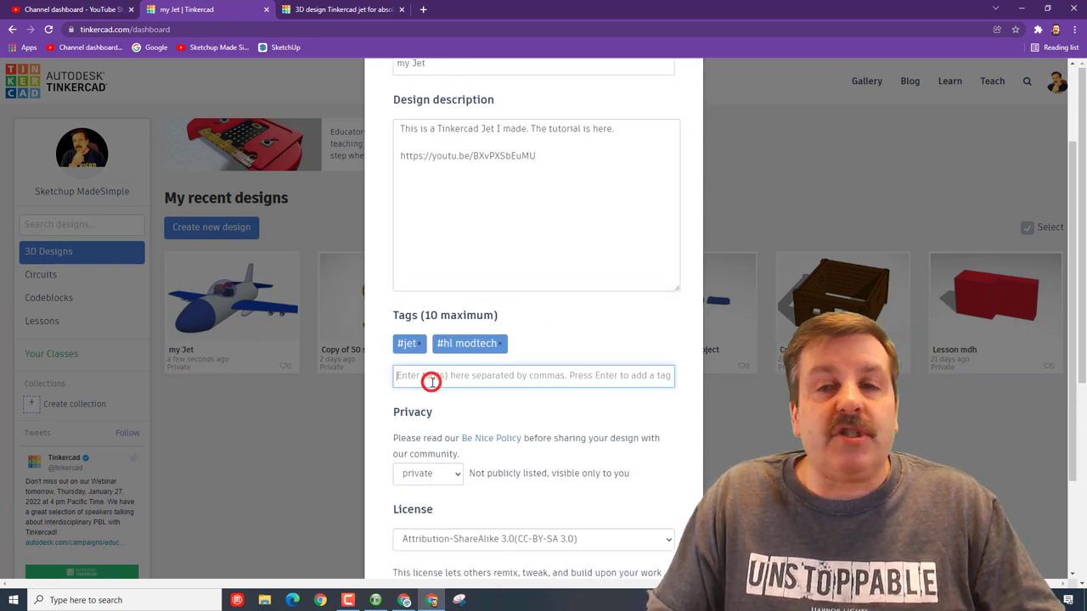
pyautogui.write('airpl')
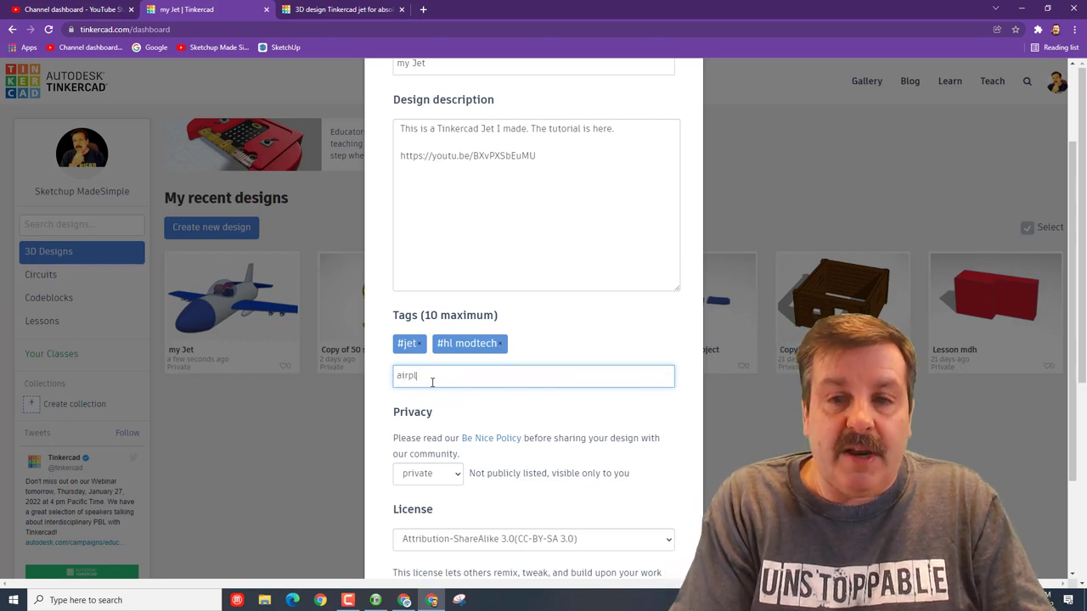
pyautogui.write('ane')
pyautogui.press('Return')
# Make the design public under the Attribution-NoDerivs 3.0 licence and save the changes
pyautogui.scroll(-2, 431, 378)
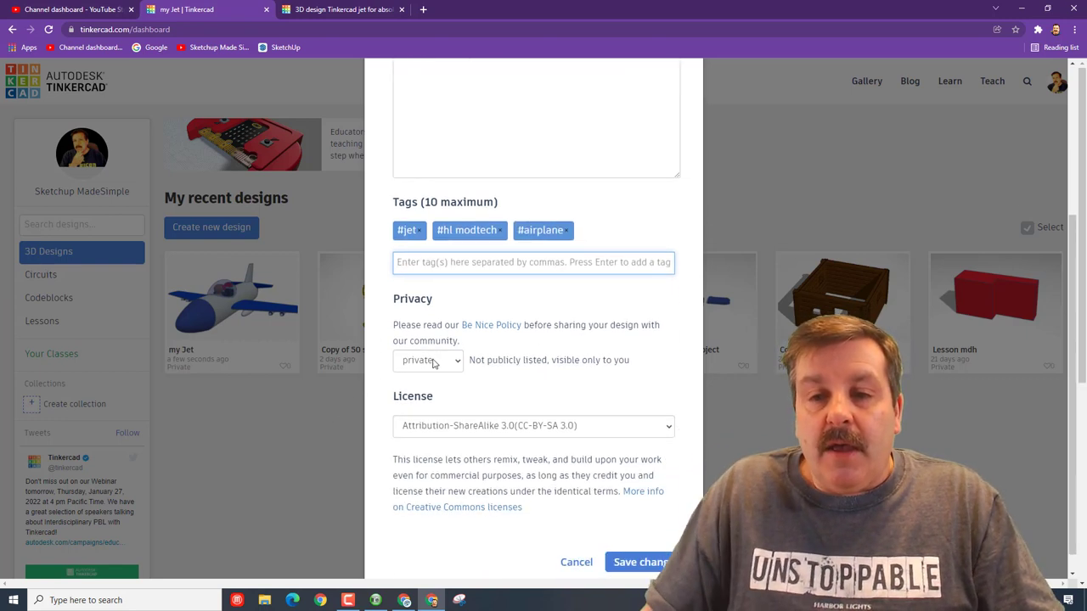
pyautogui.click(433, 361)
pyautogui.click(419, 394)
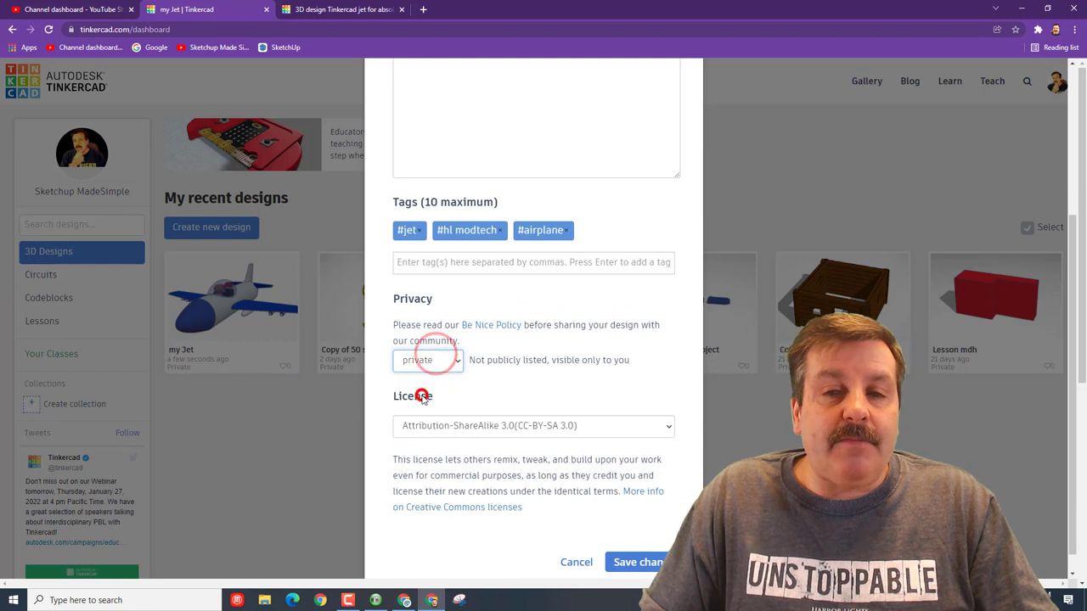
pyautogui.click(570, 433)
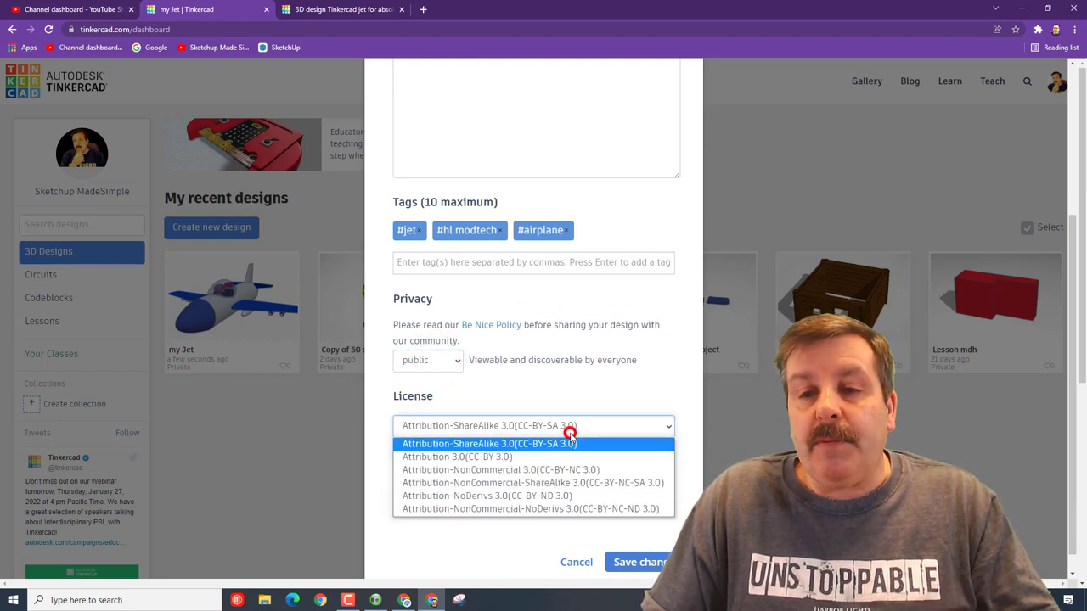
pyautogui.click(521, 499)
pyautogui.scroll(2, 510, 201)
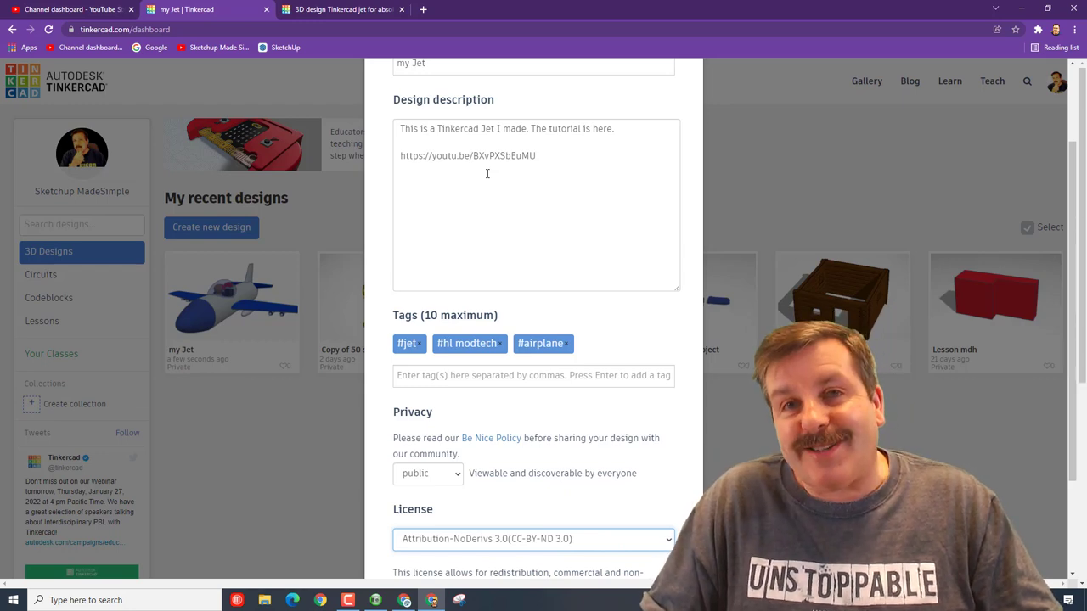
pyautogui.scroll(-2, 493, 203)
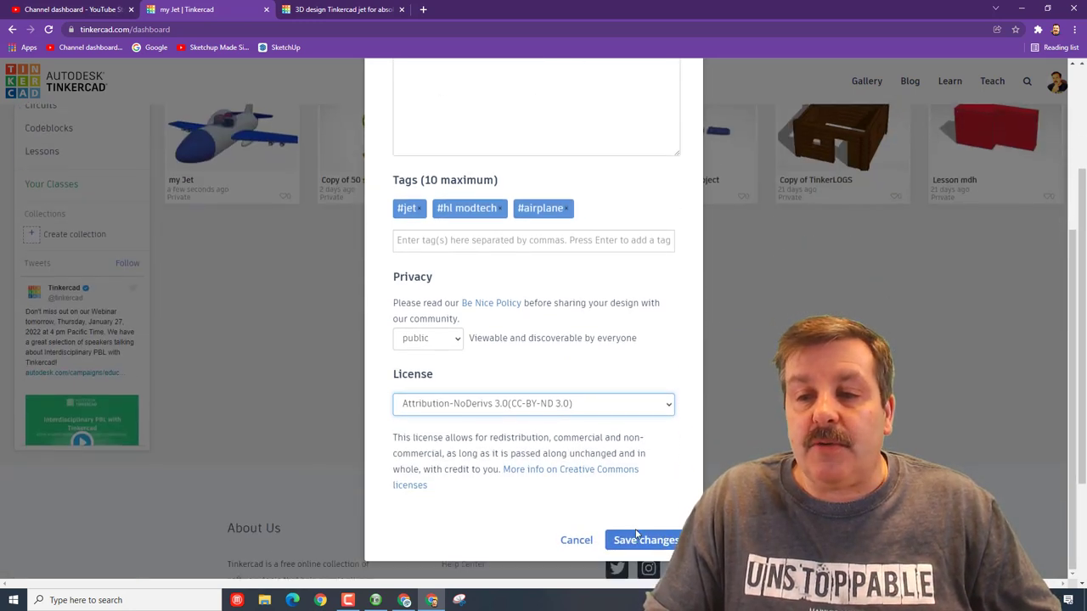
pyautogui.click(641, 540)
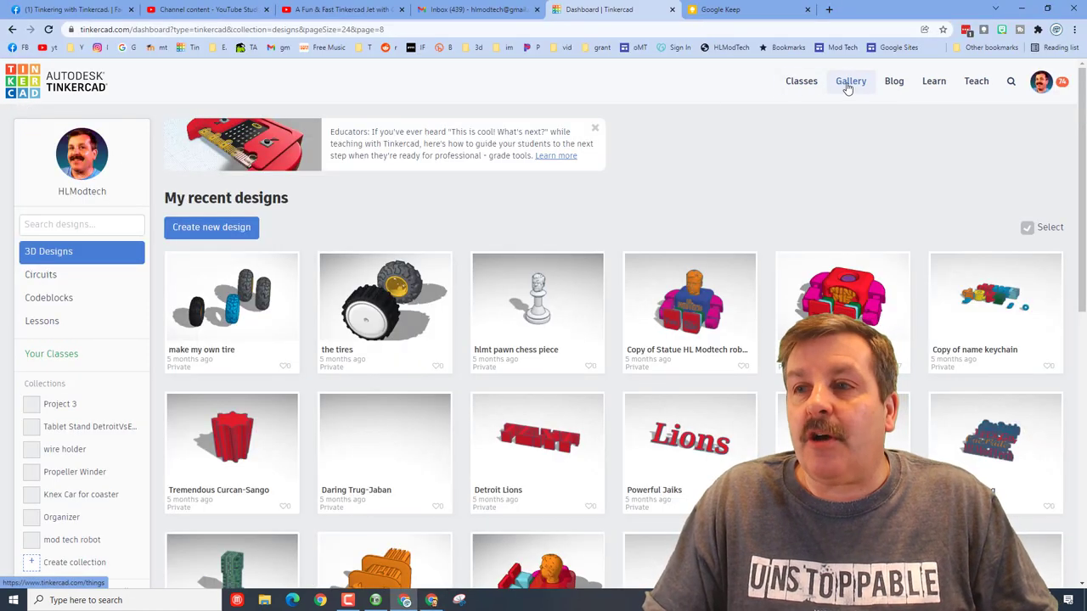
# Open the Tinkercad gallery sorted by latest designs
pyautogui.click(847, 84)
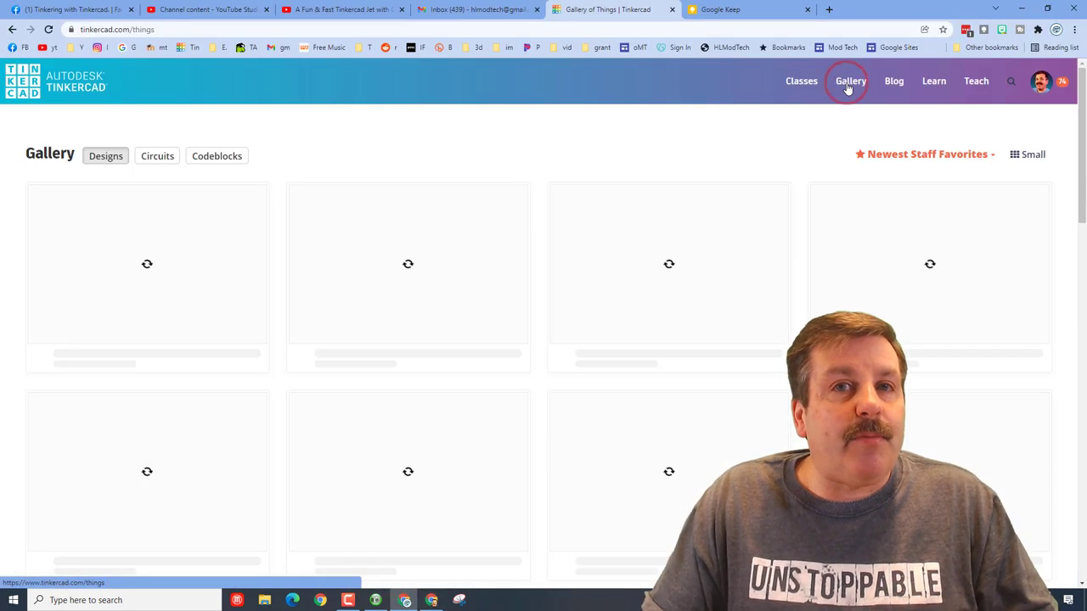
pyautogui.click(936, 157)
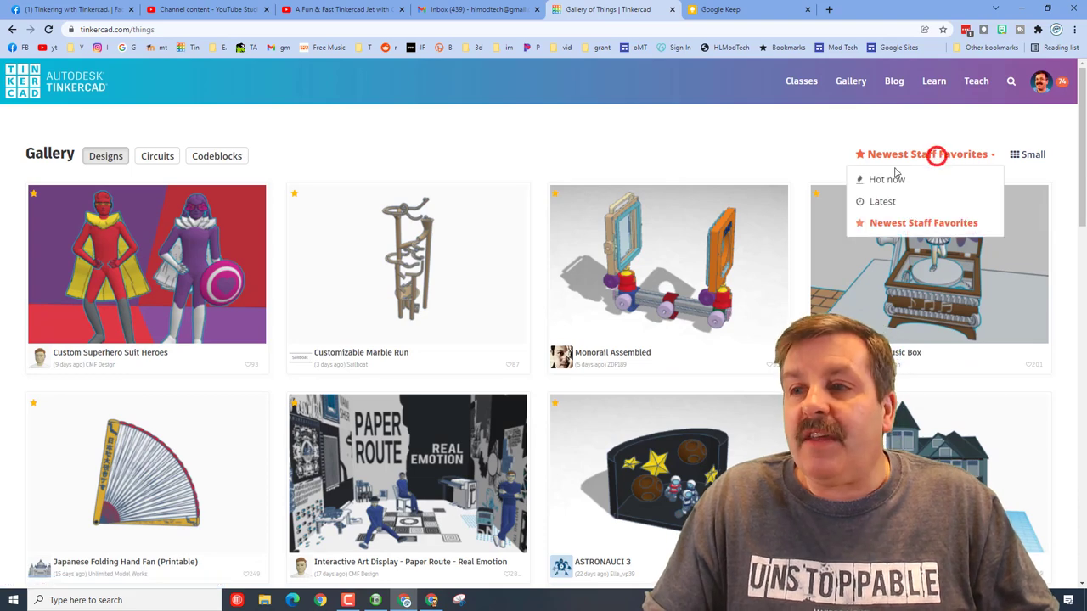
pyautogui.click(881, 200)
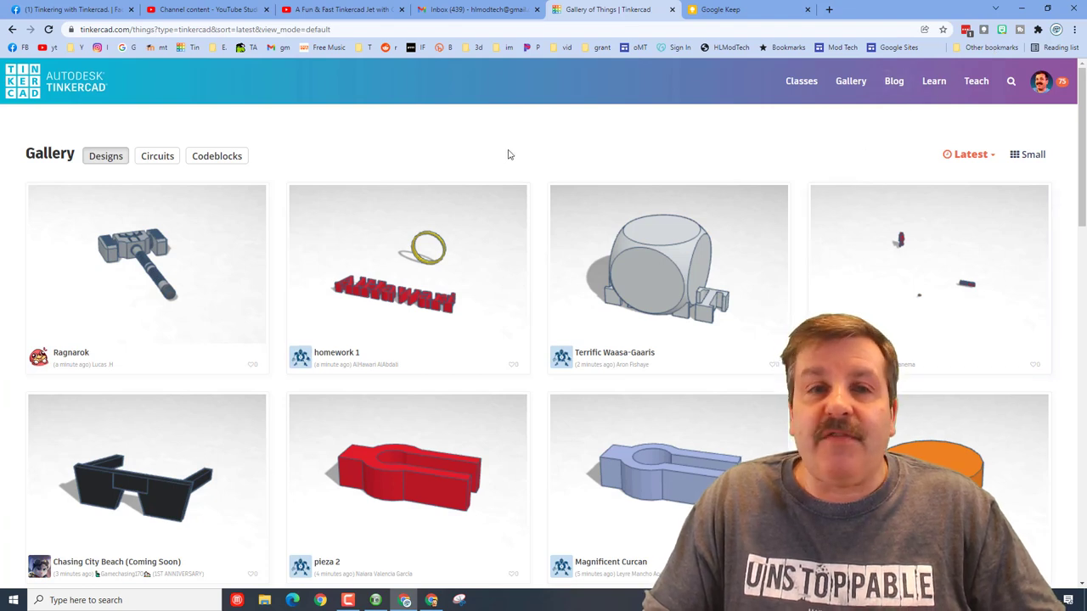
# Search People for sketchup and open the design owner's profile
pyautogui.click(1009, 82)
pyautogui.click(564, 125)
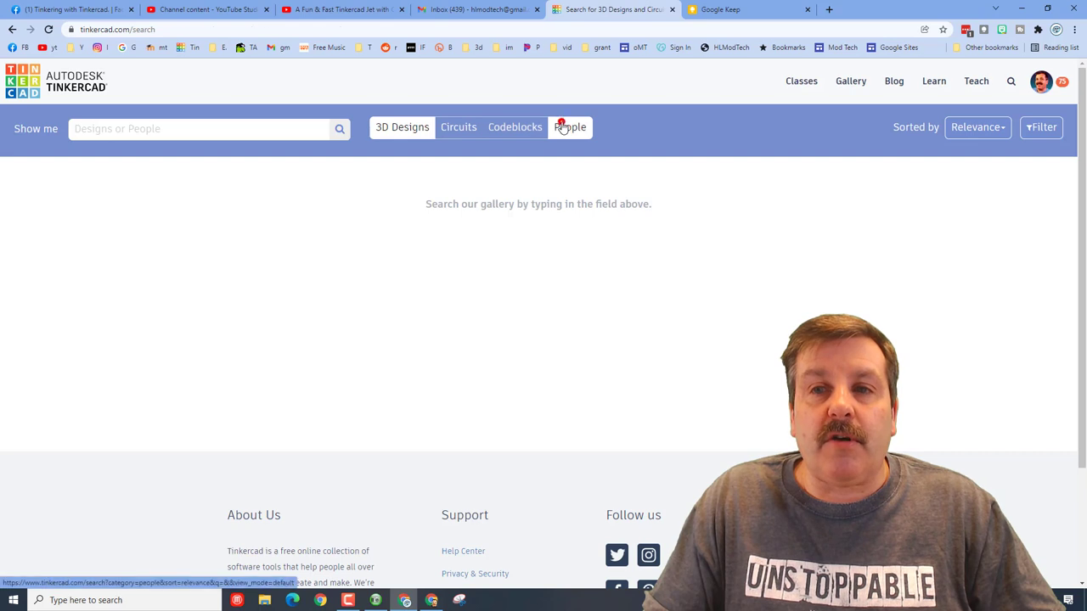
pyautogui.click(253, 132)
pyautogui.write('sketchup')
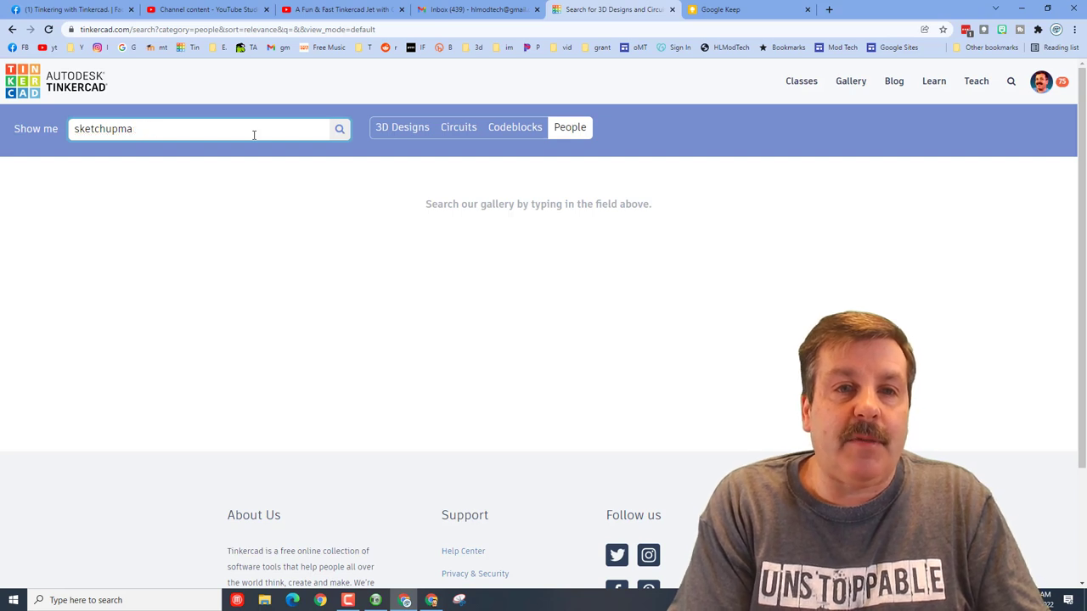
pyautogui.press('Return')
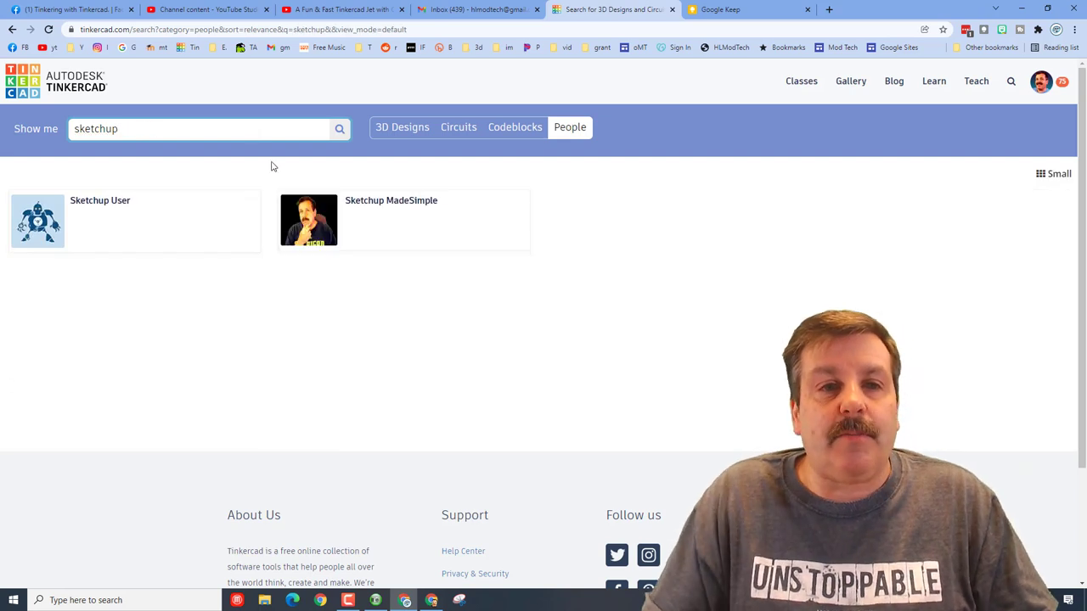
pyautogui.click(396, 233)
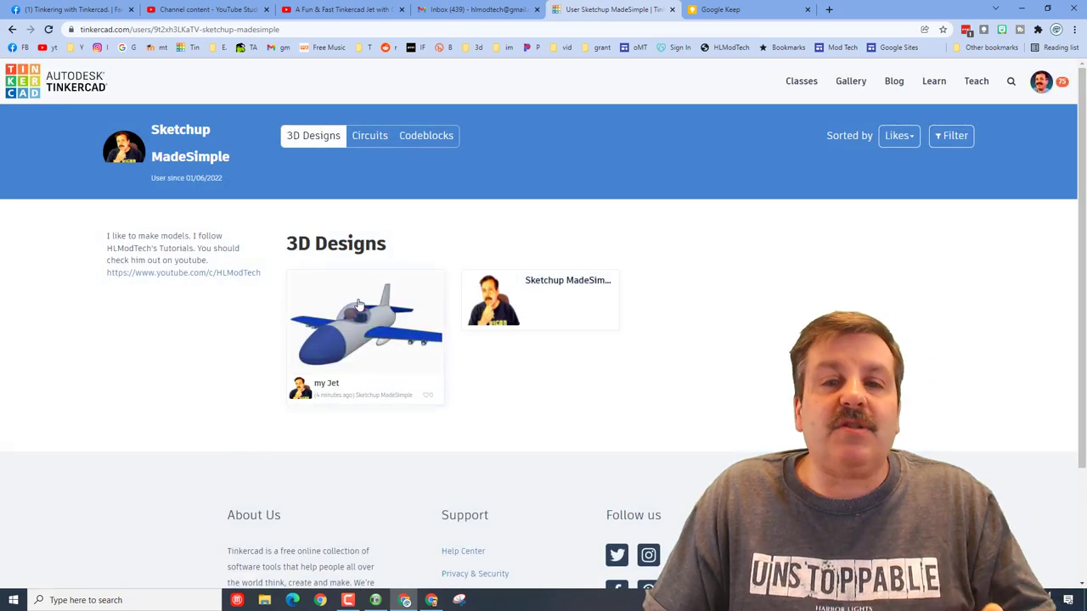
# Browse the my Jet pictures, give the design a Like, and orbit the jet in the editor
pyautogui.click(360, 305)
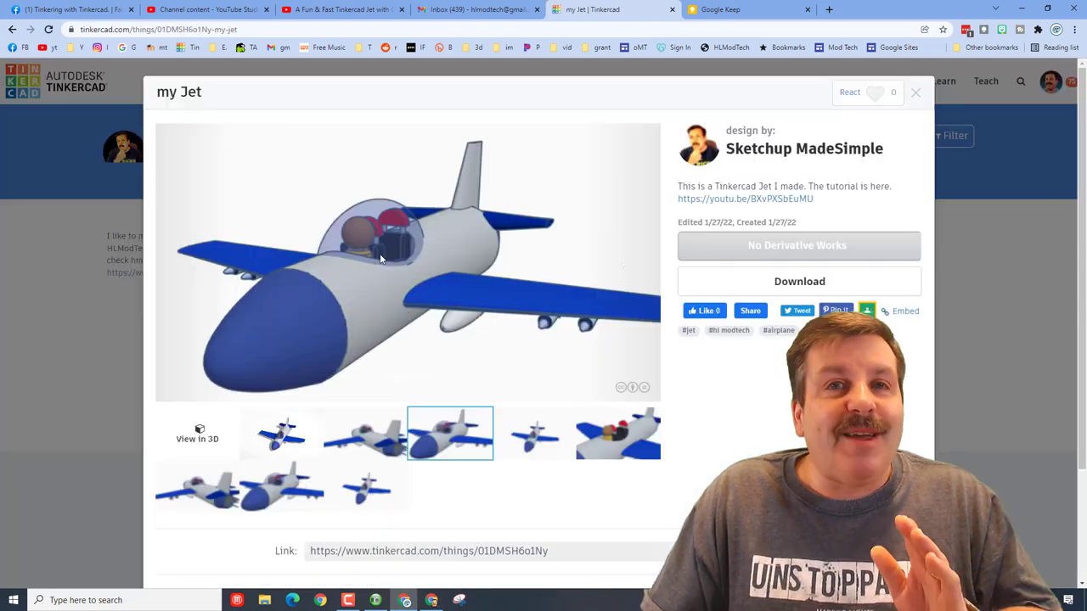
pyautogui.click(371, 423)
pyautogui.click(542, 432)
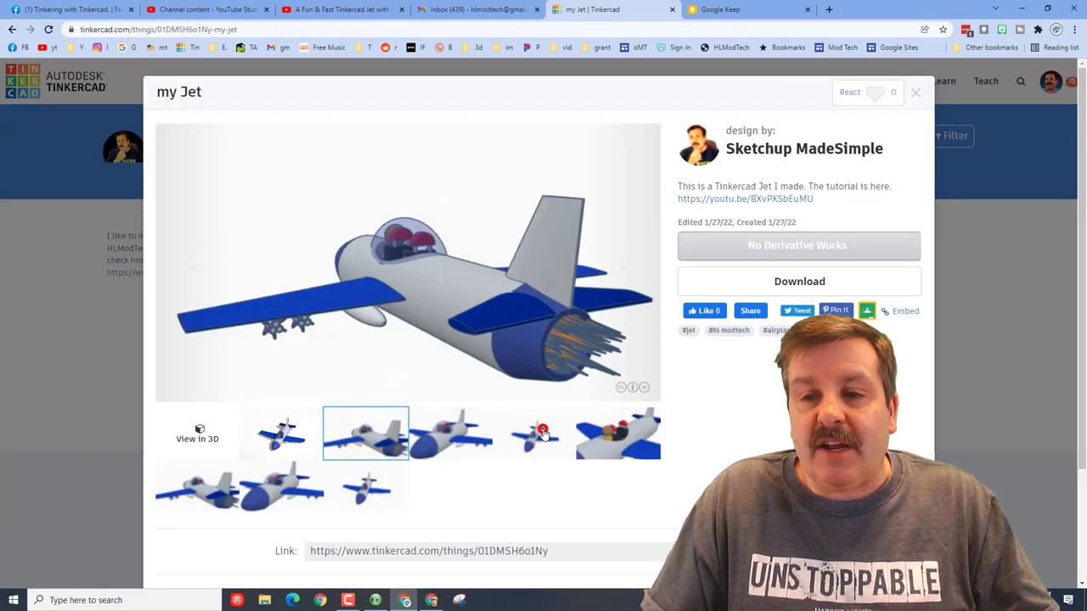
pyautogui.click(875, 93)
pyautogui.click(832, 132)
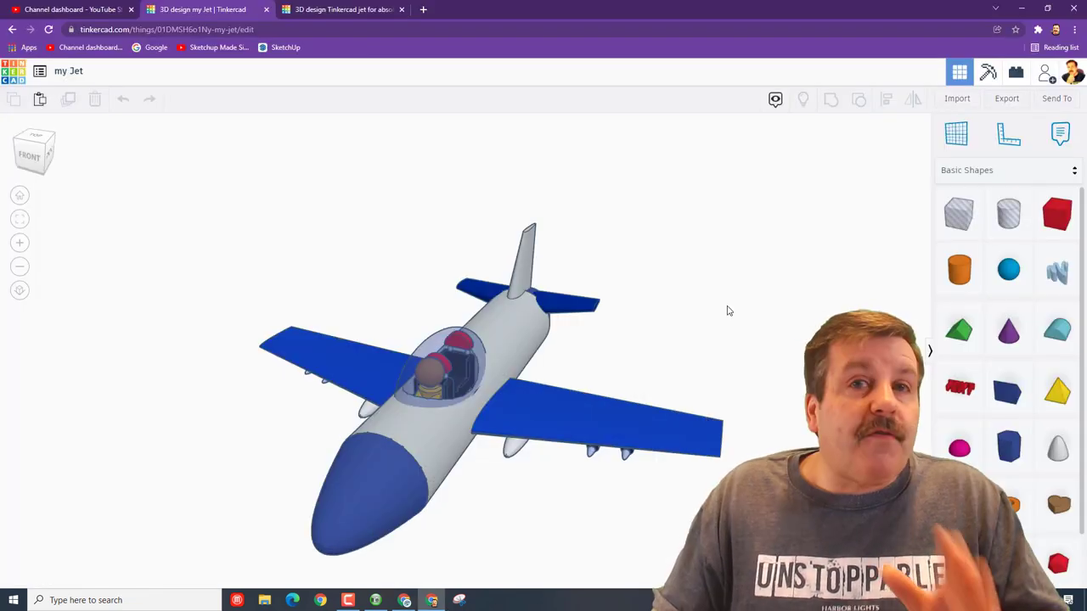
pyautogui.moveTo(724, 306)
pyautogui.mouseDown(button='right')
pyautogui.moveTo(636, 311)
pyautogui.moveTo(706, 301)
pyautogui.mouseUp(button='right')
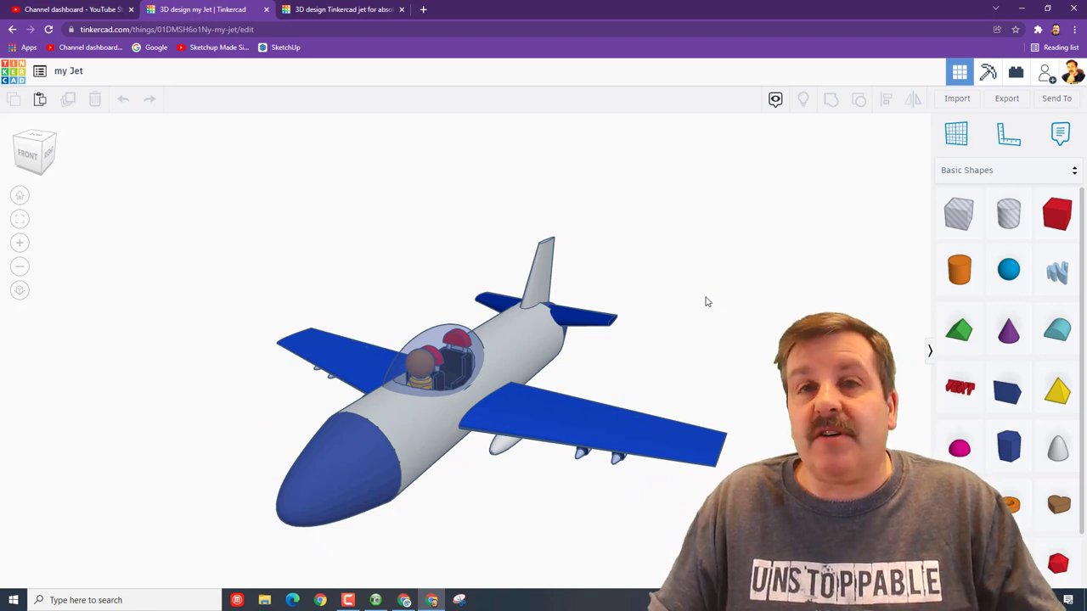
# Generate a new collaboration link for my Jet and copy it
pyautogui.click(1047, 74)
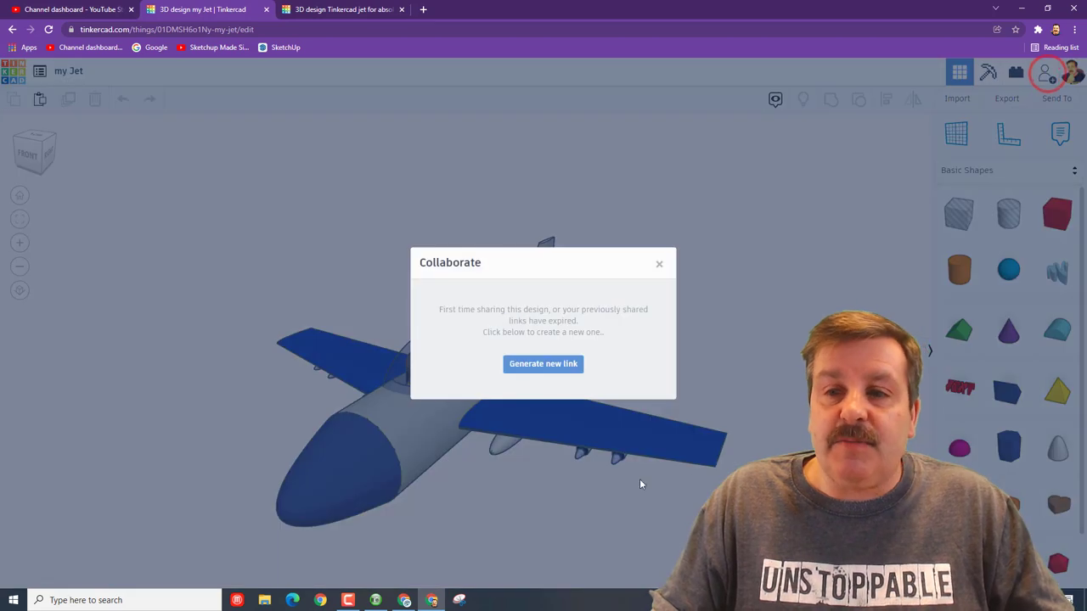
pyautogui.click(570, 372)
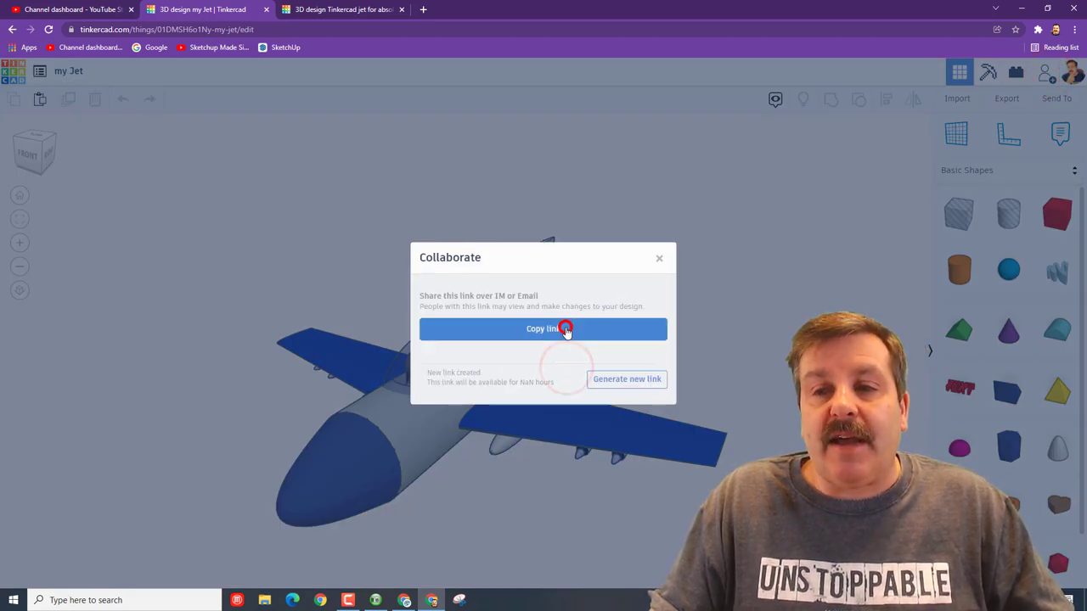
pyautogui.click(564, 329)
pyautogui.click(656, 259)
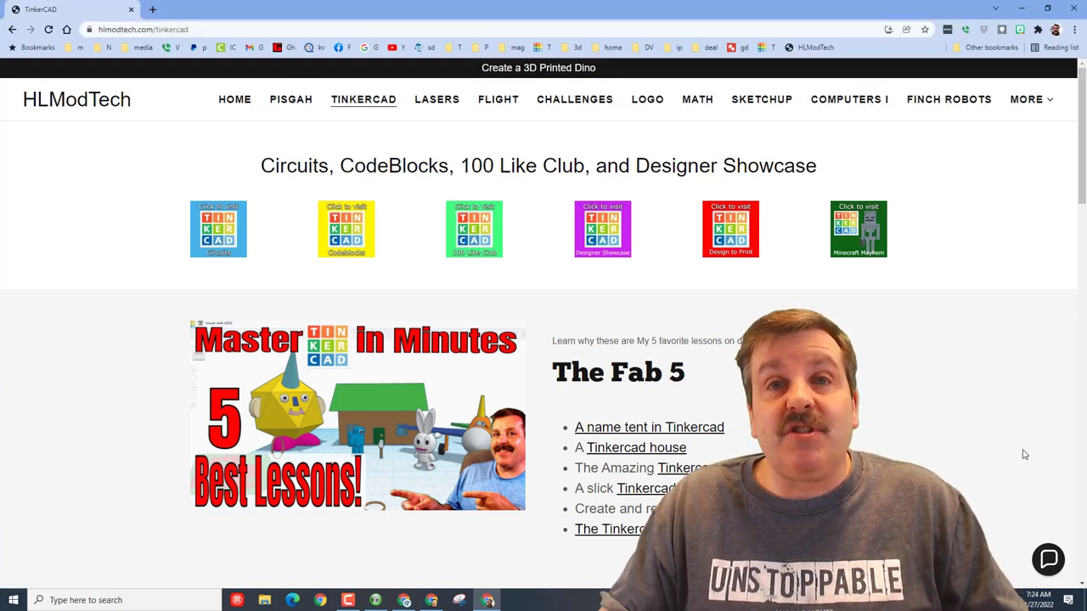
# Open the Contact Us chat panel from the bottom-right chat bubble
pyautogui.click(1047, 559)
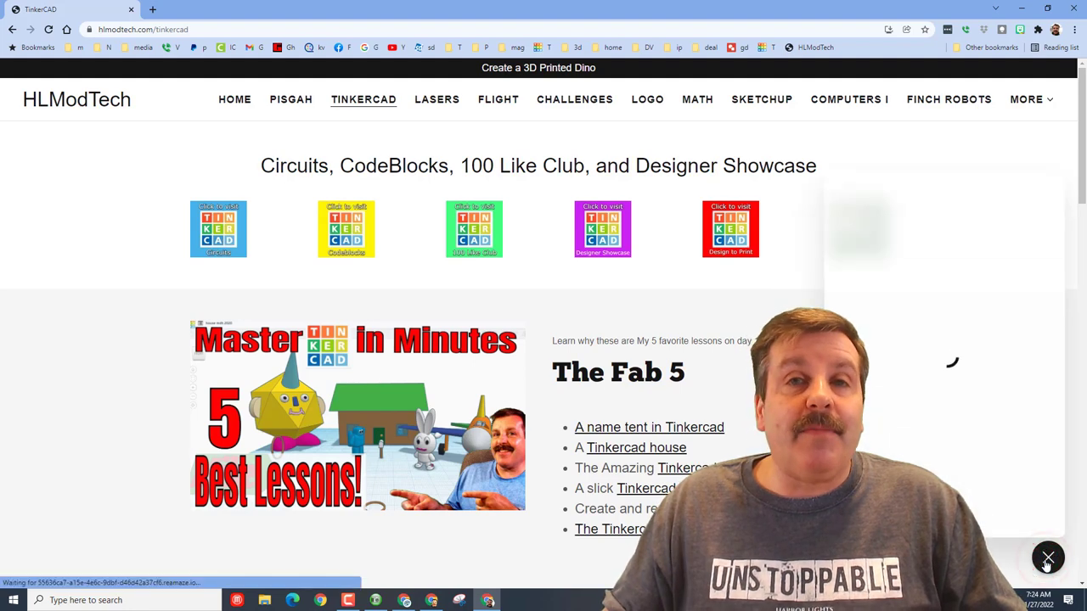